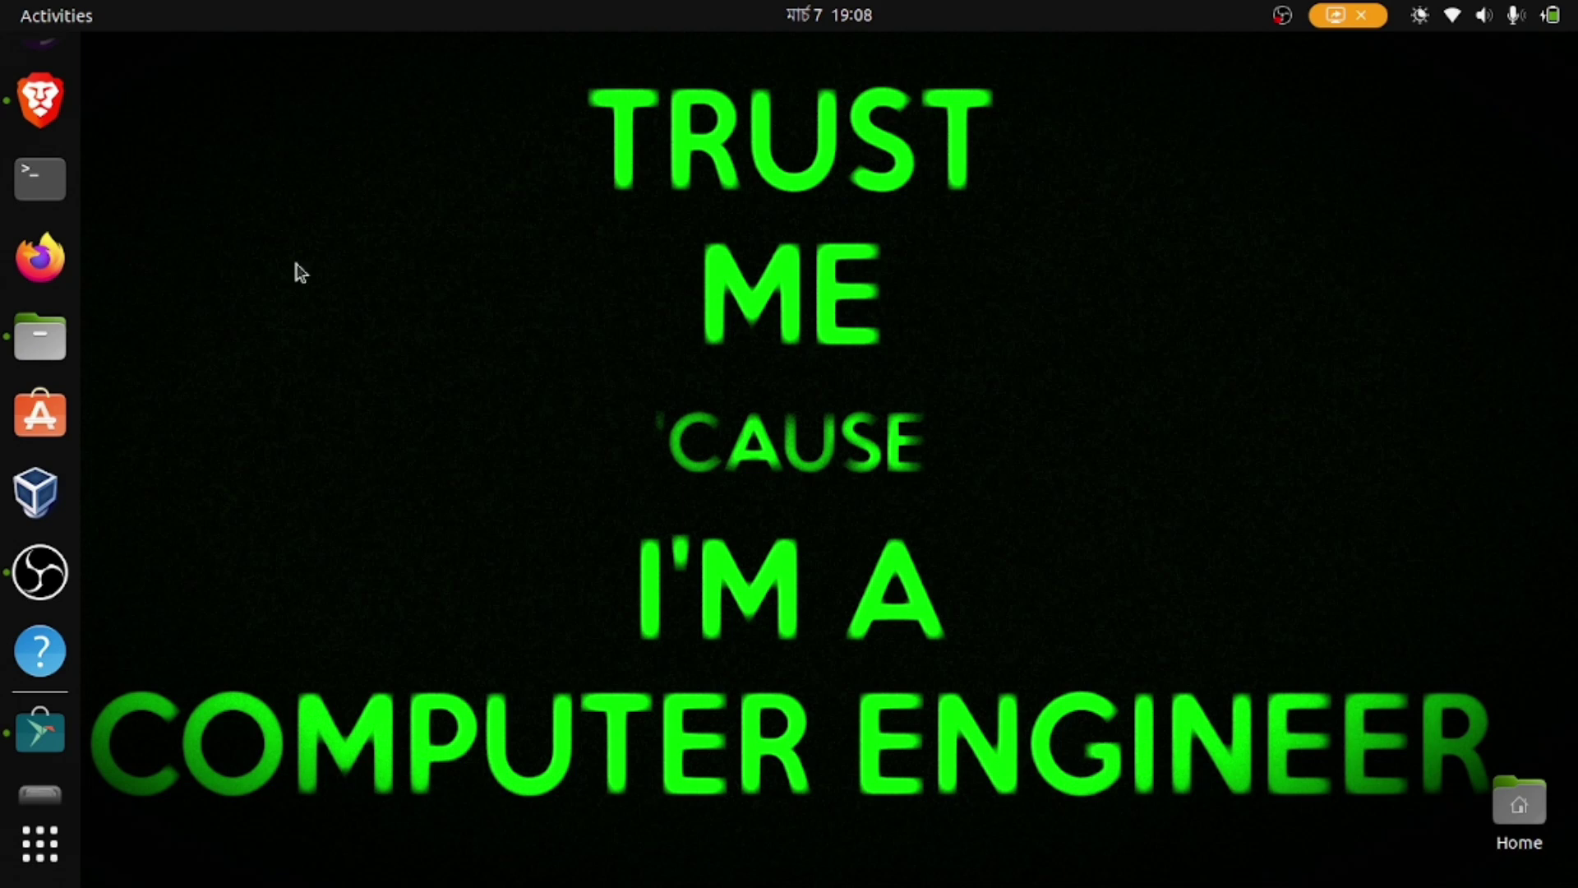
Step: Open the Brave browser, search Google for "onion share" and open the official onionshare.org site
click(42, 110)
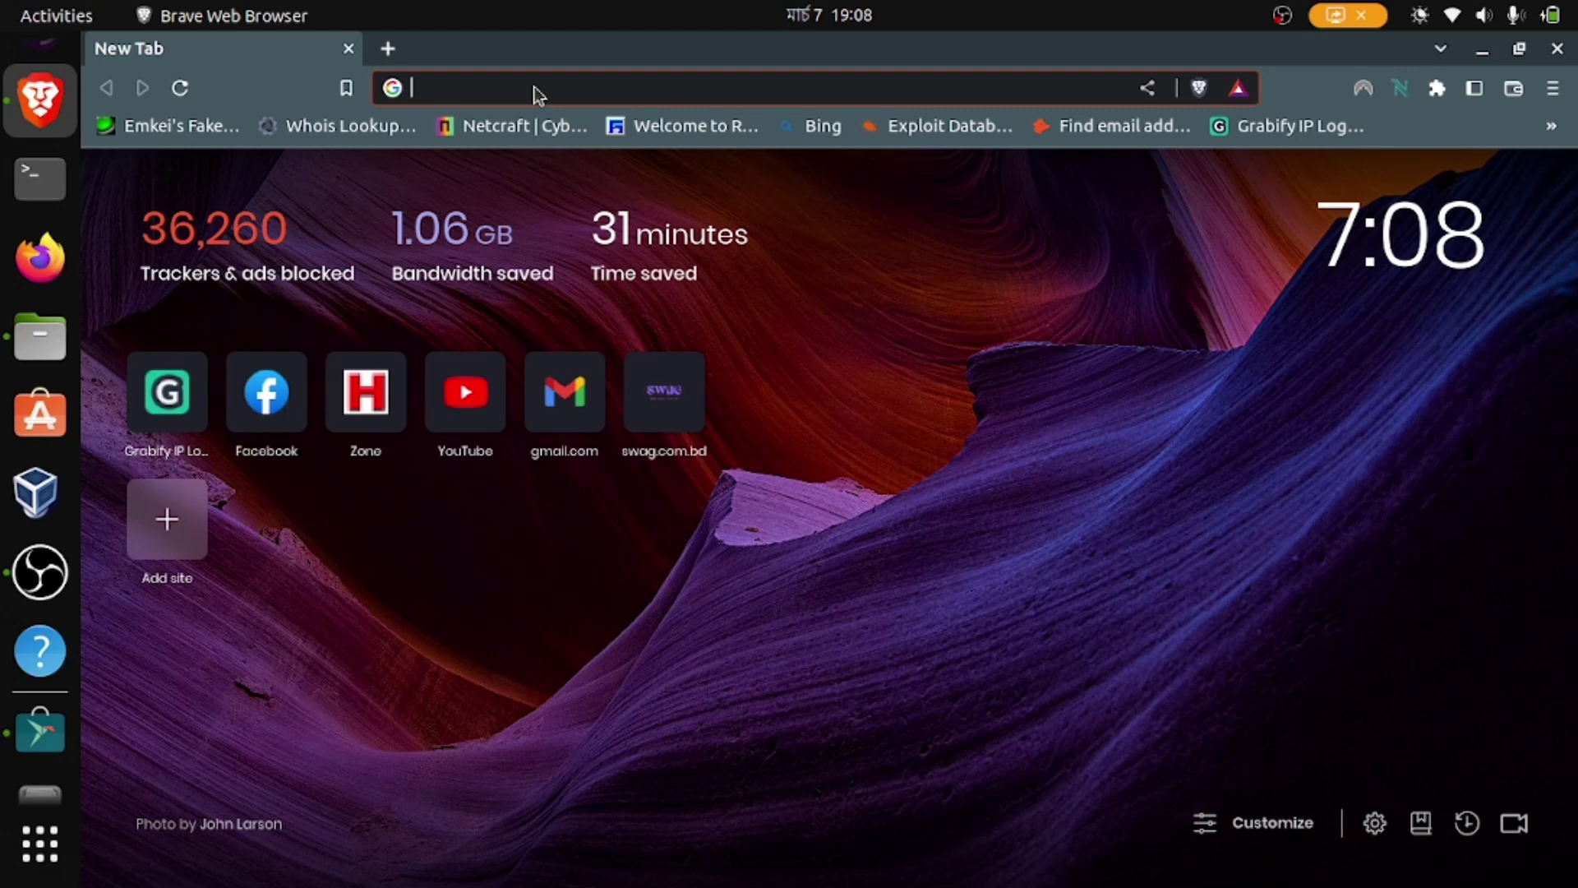
text(sh)
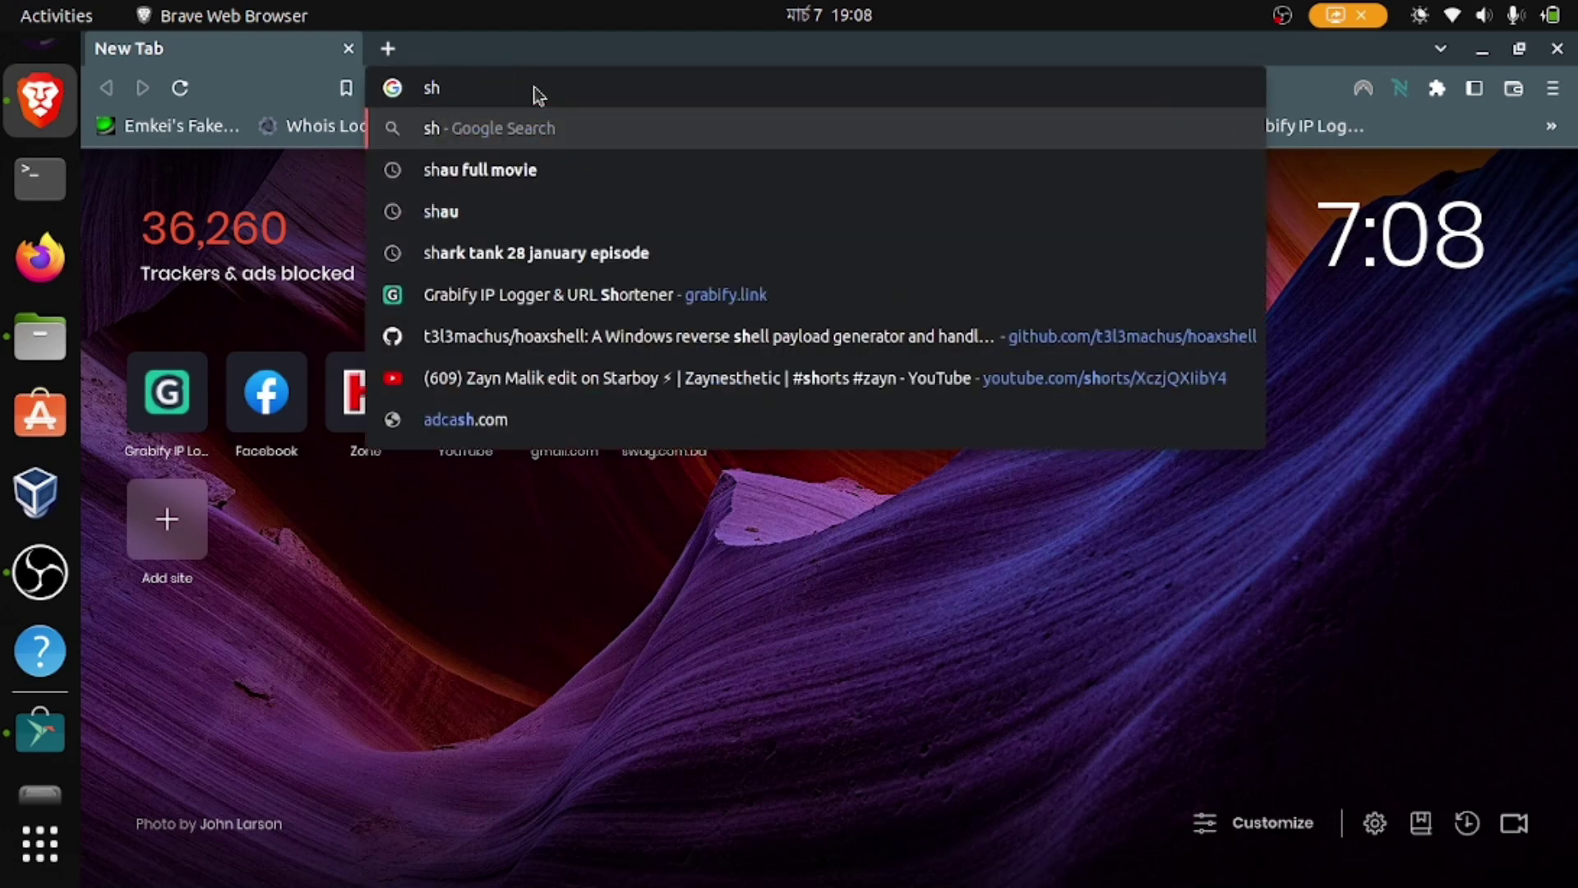
key(BackSpace)
key(BackSpace)
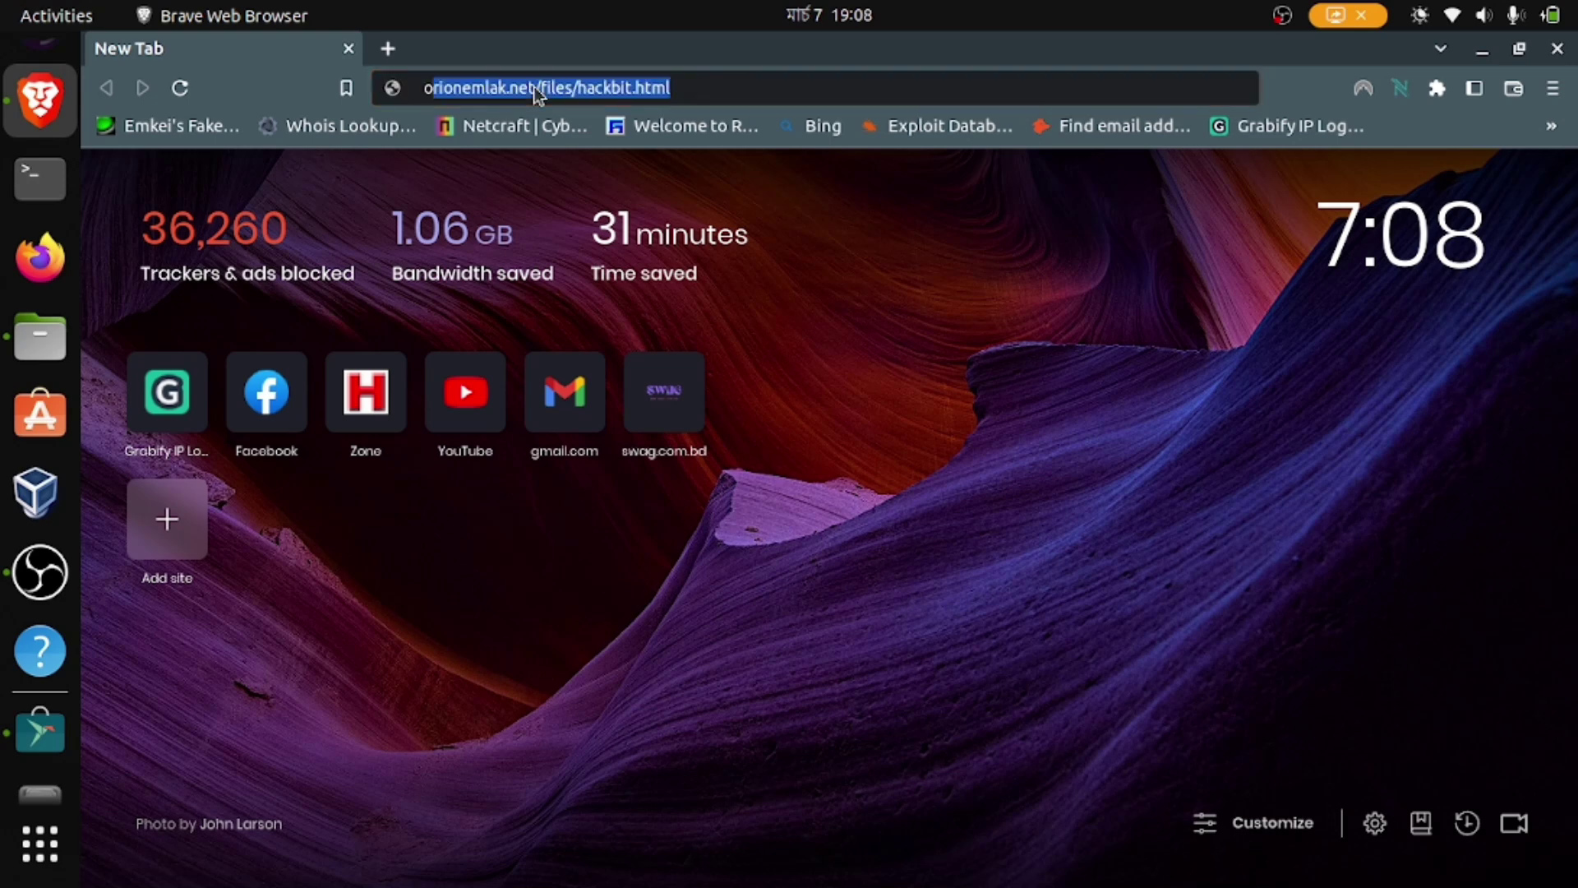
text(onion share)
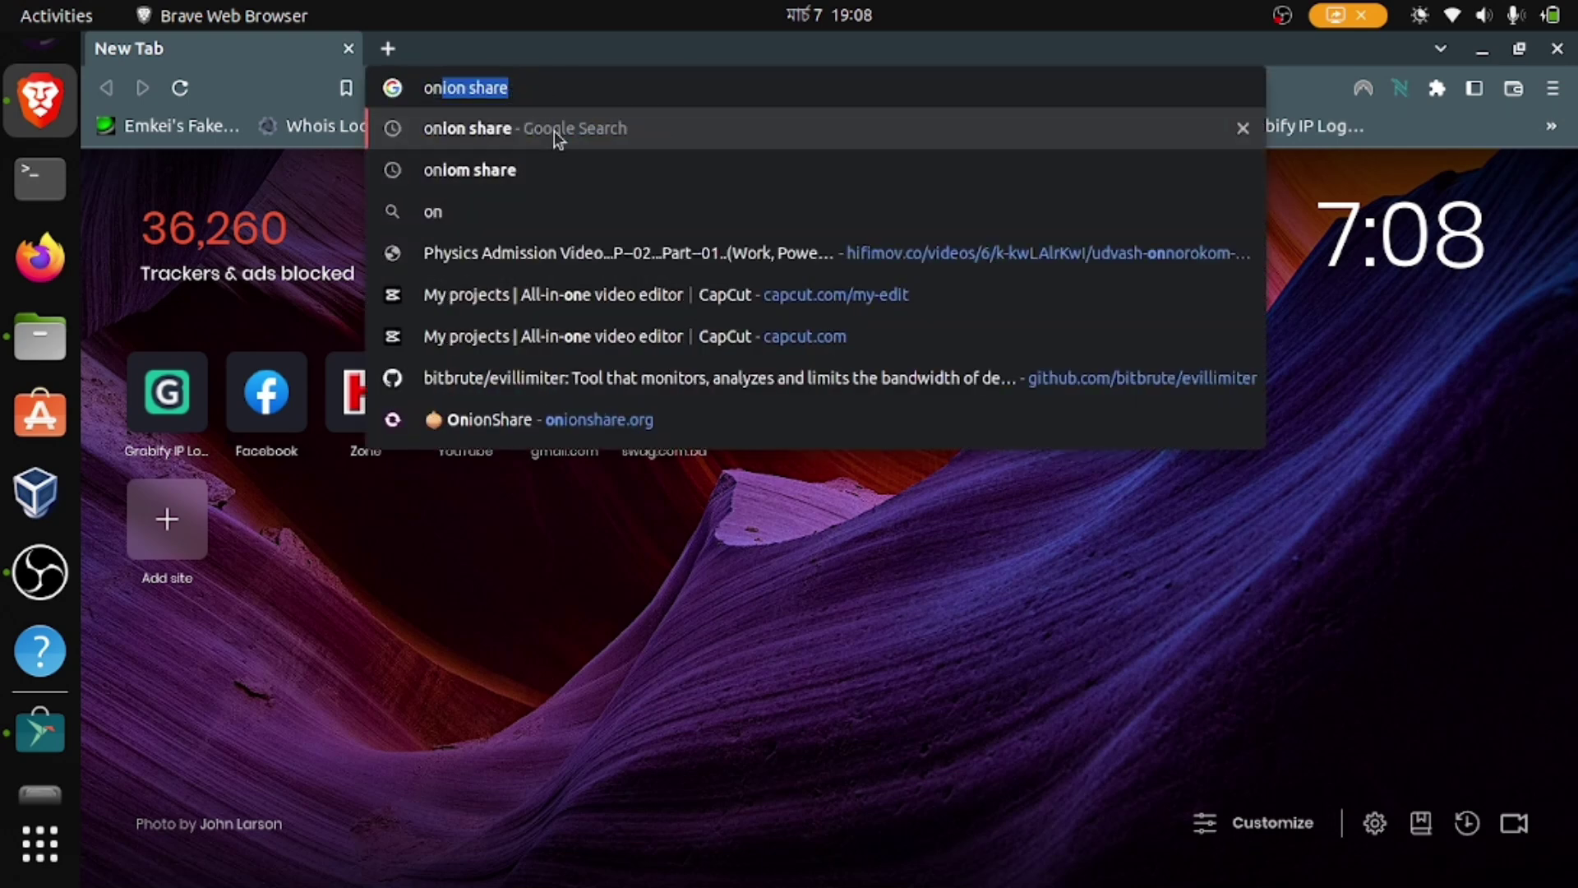
click(554, 130)
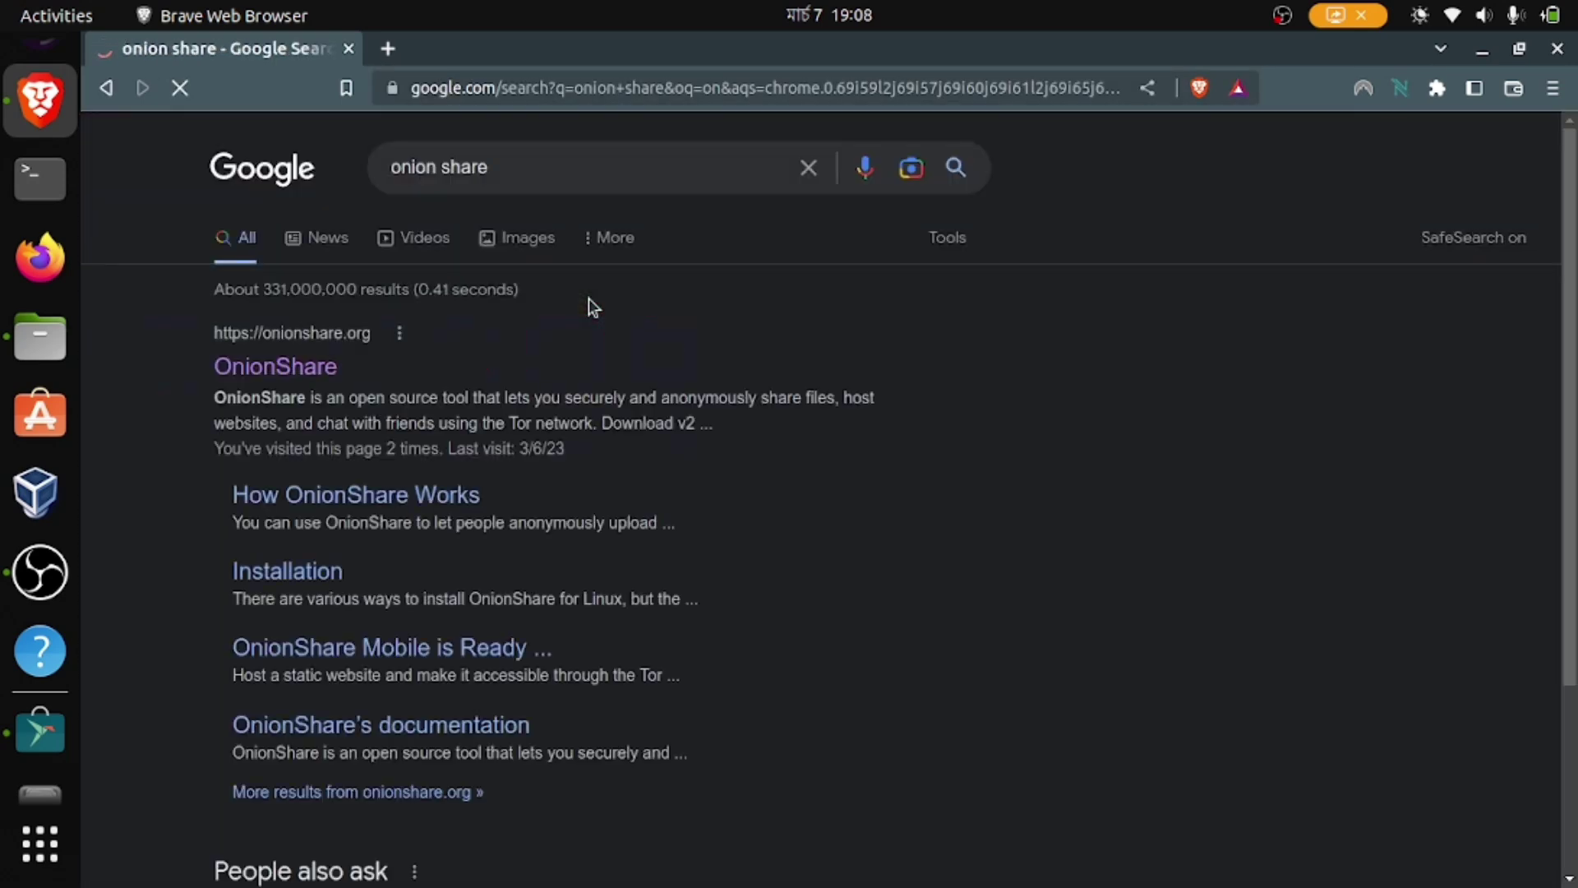
click(240, 372)
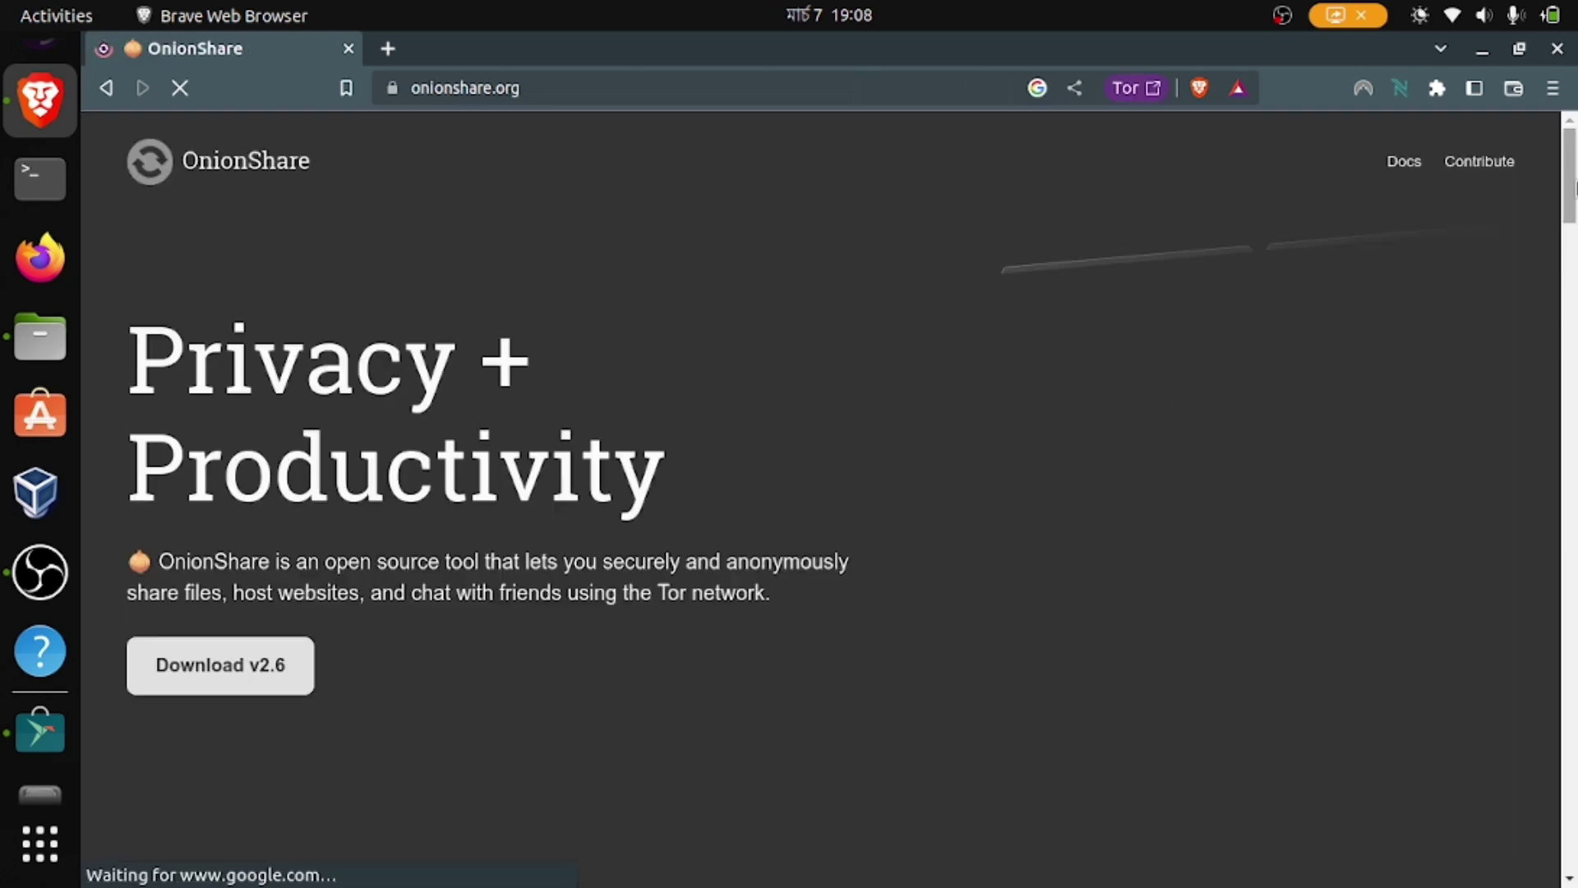
Step: Go to the site's download options for v2.6 and open the Linux installation instructions
scroll(1573, 187, down, 4)
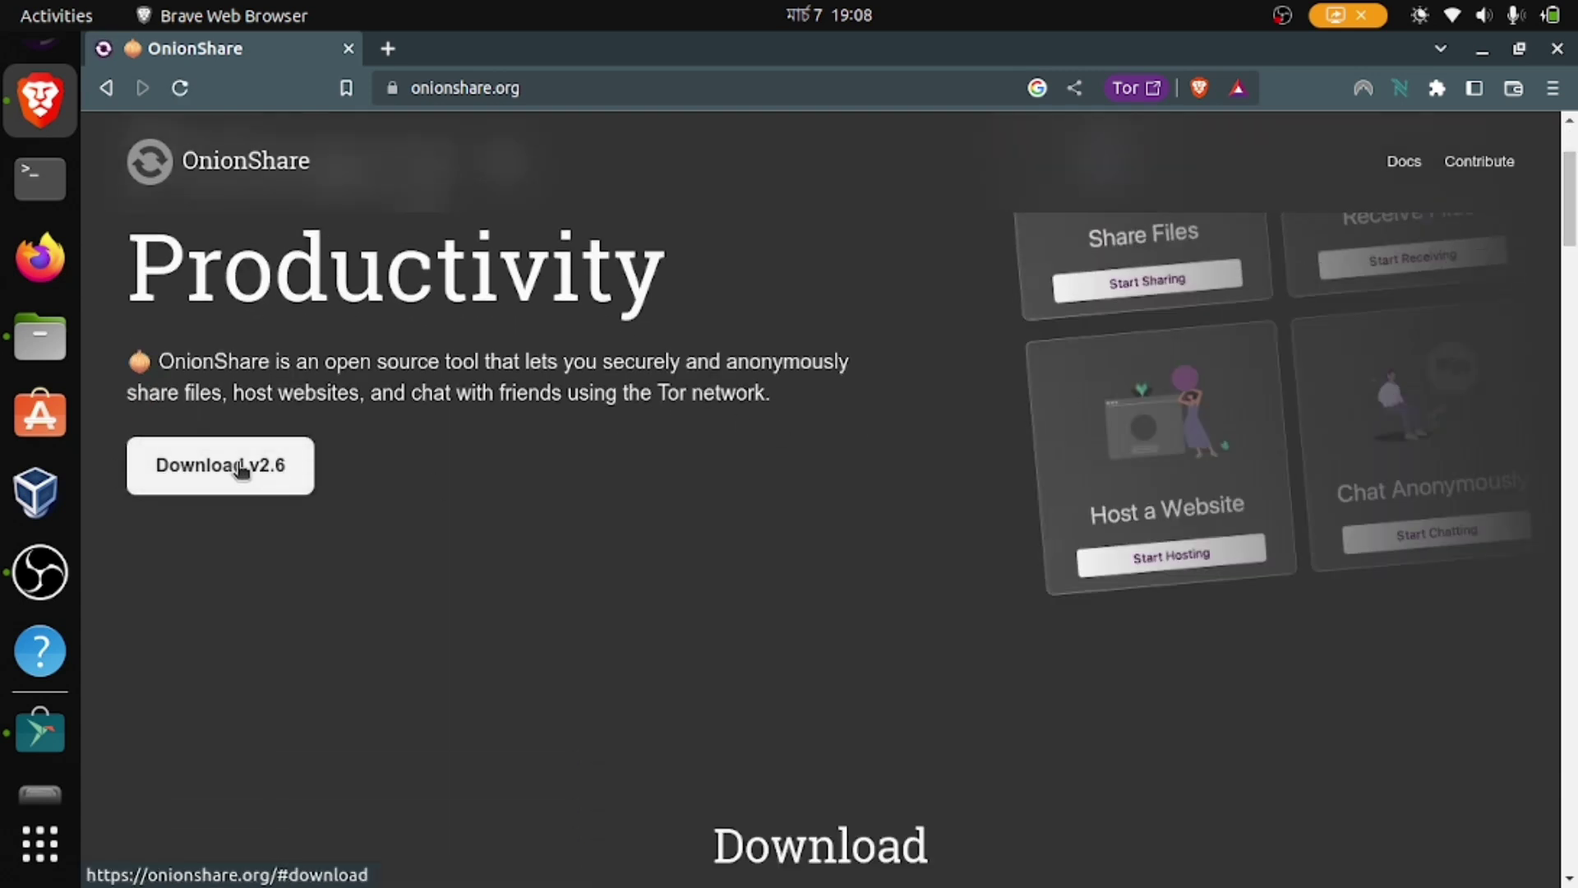
click(240, 470)
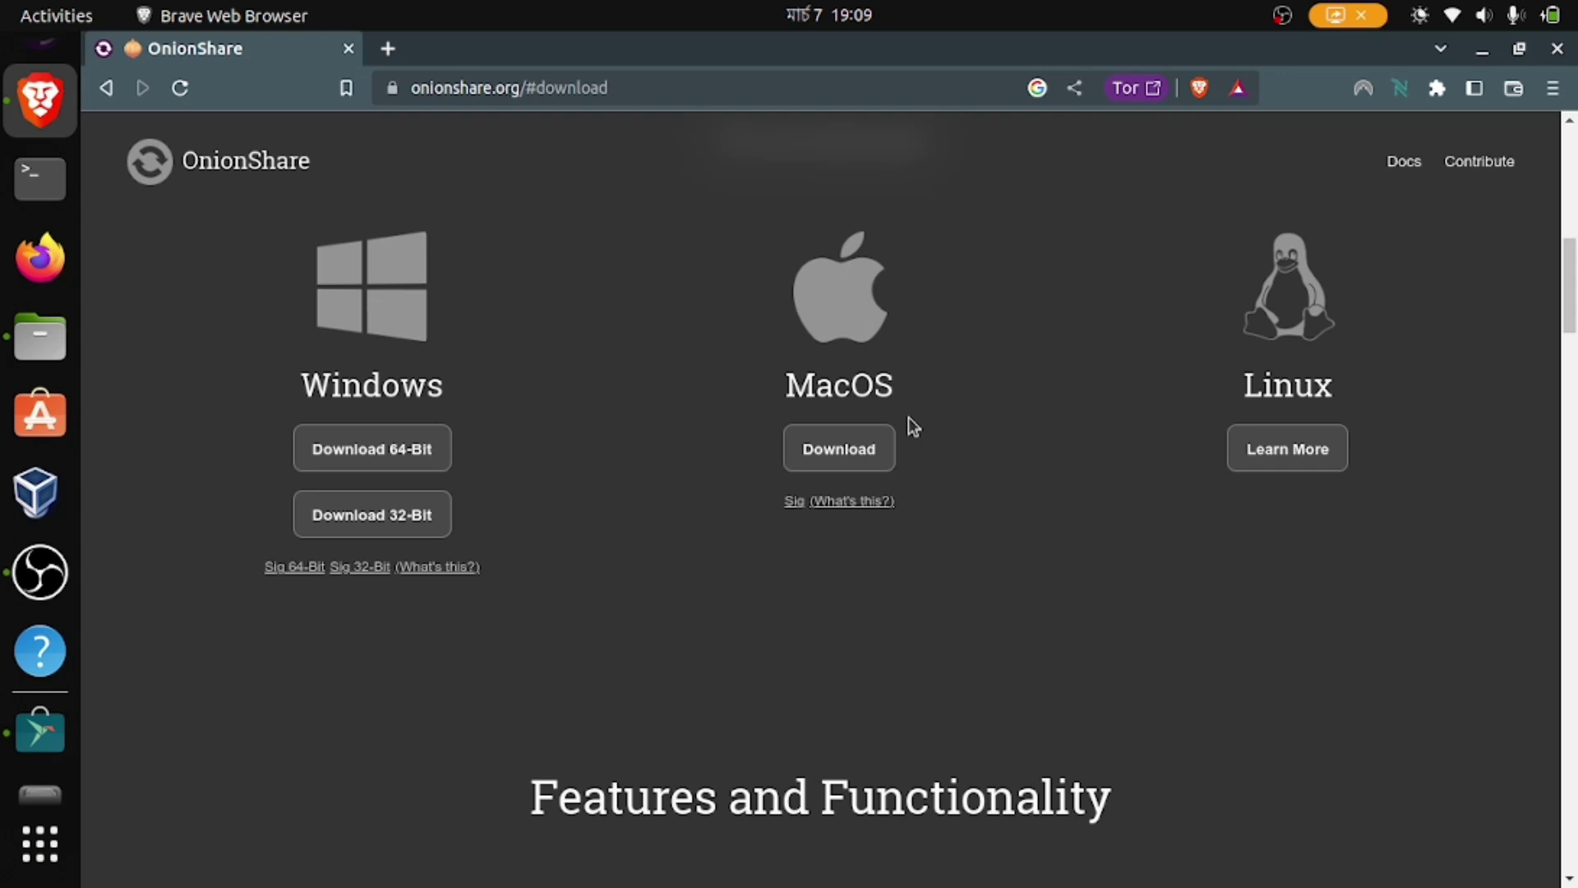
click(1283, 462)
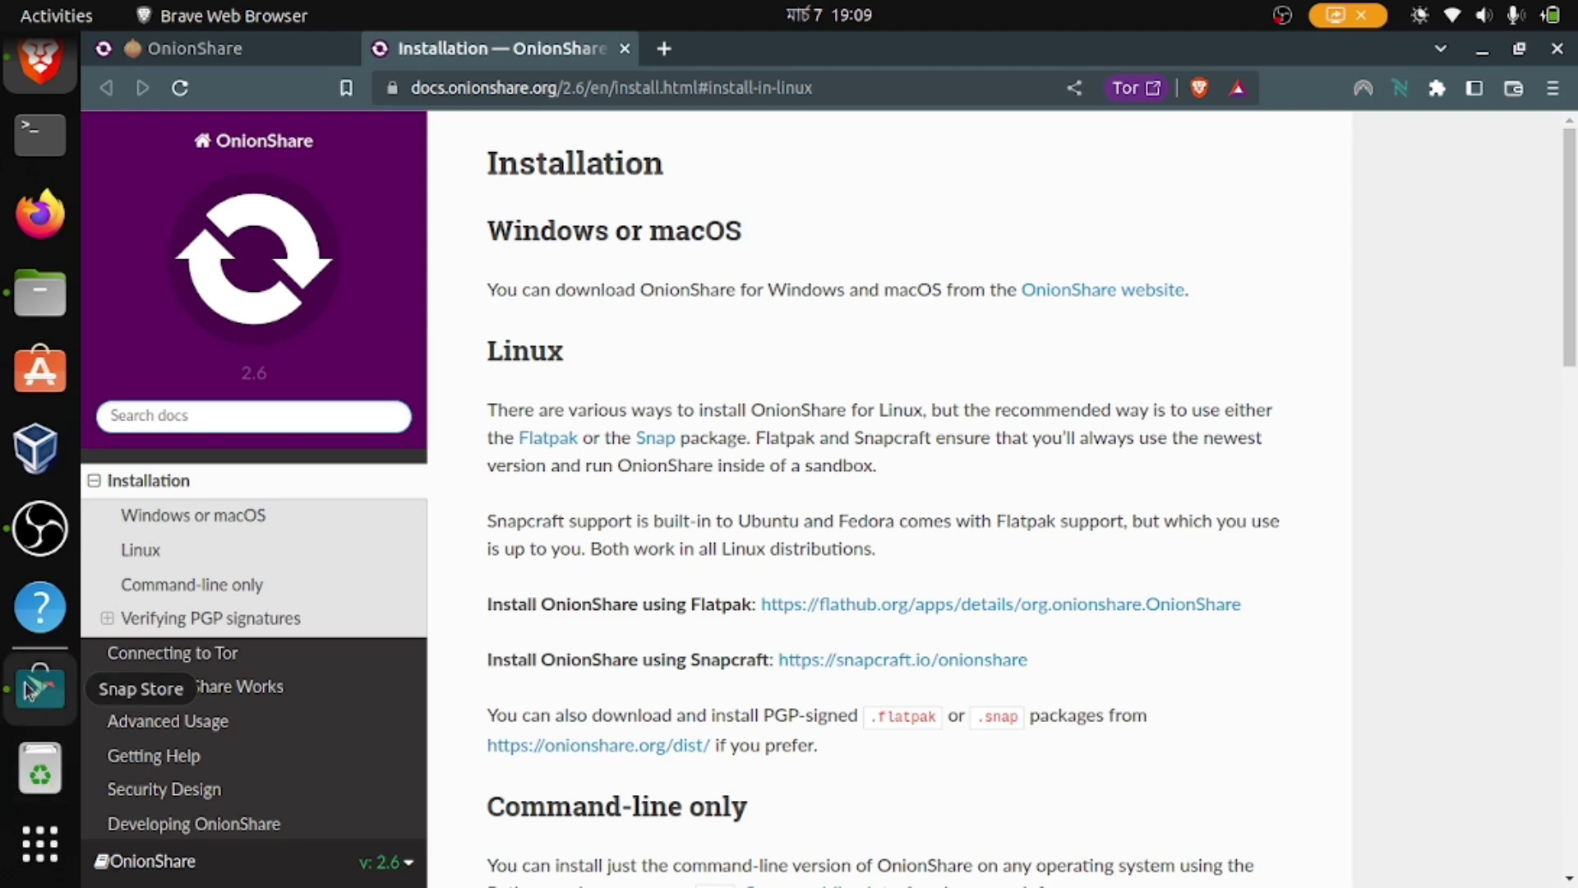
Step: Switch to the Snap Store, search for "onion share" and open the OnionShare app page
click(30, 689)
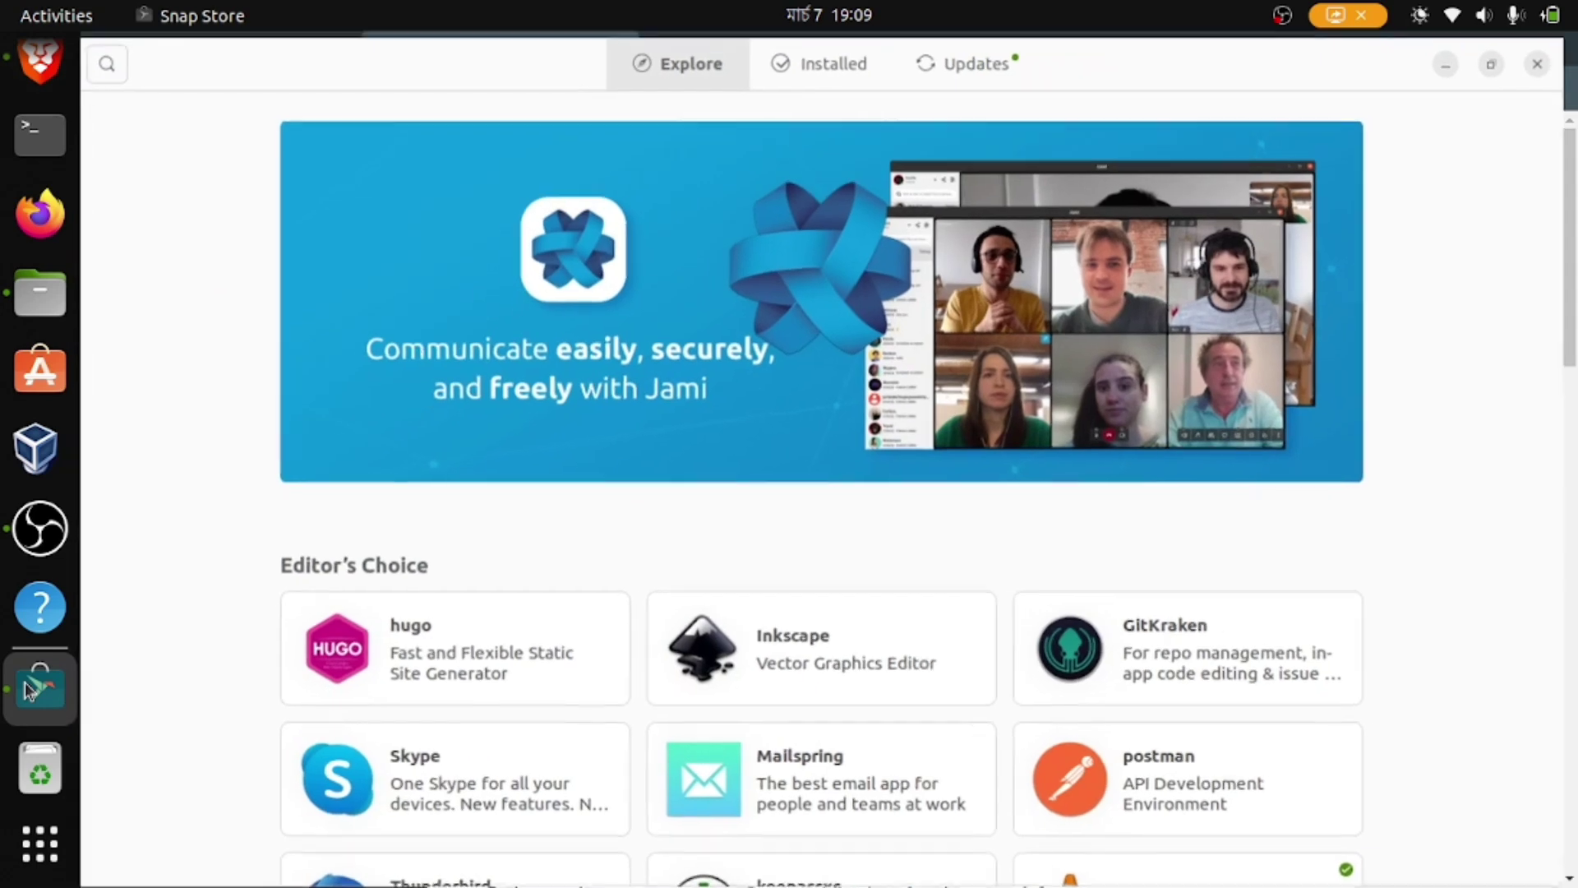
click(112, 56)
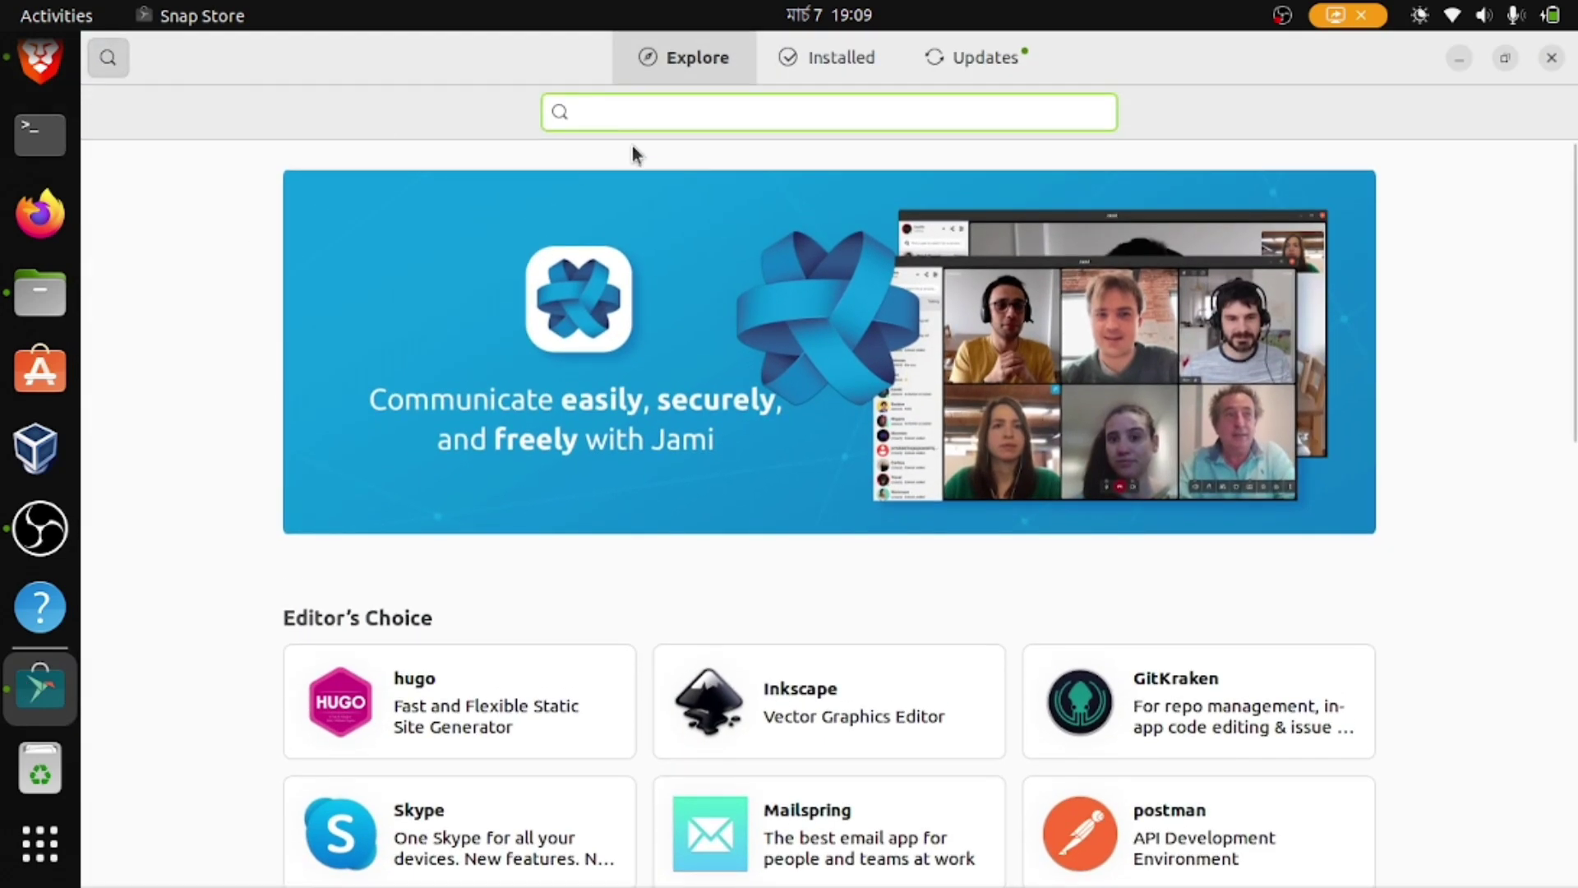
text(one)
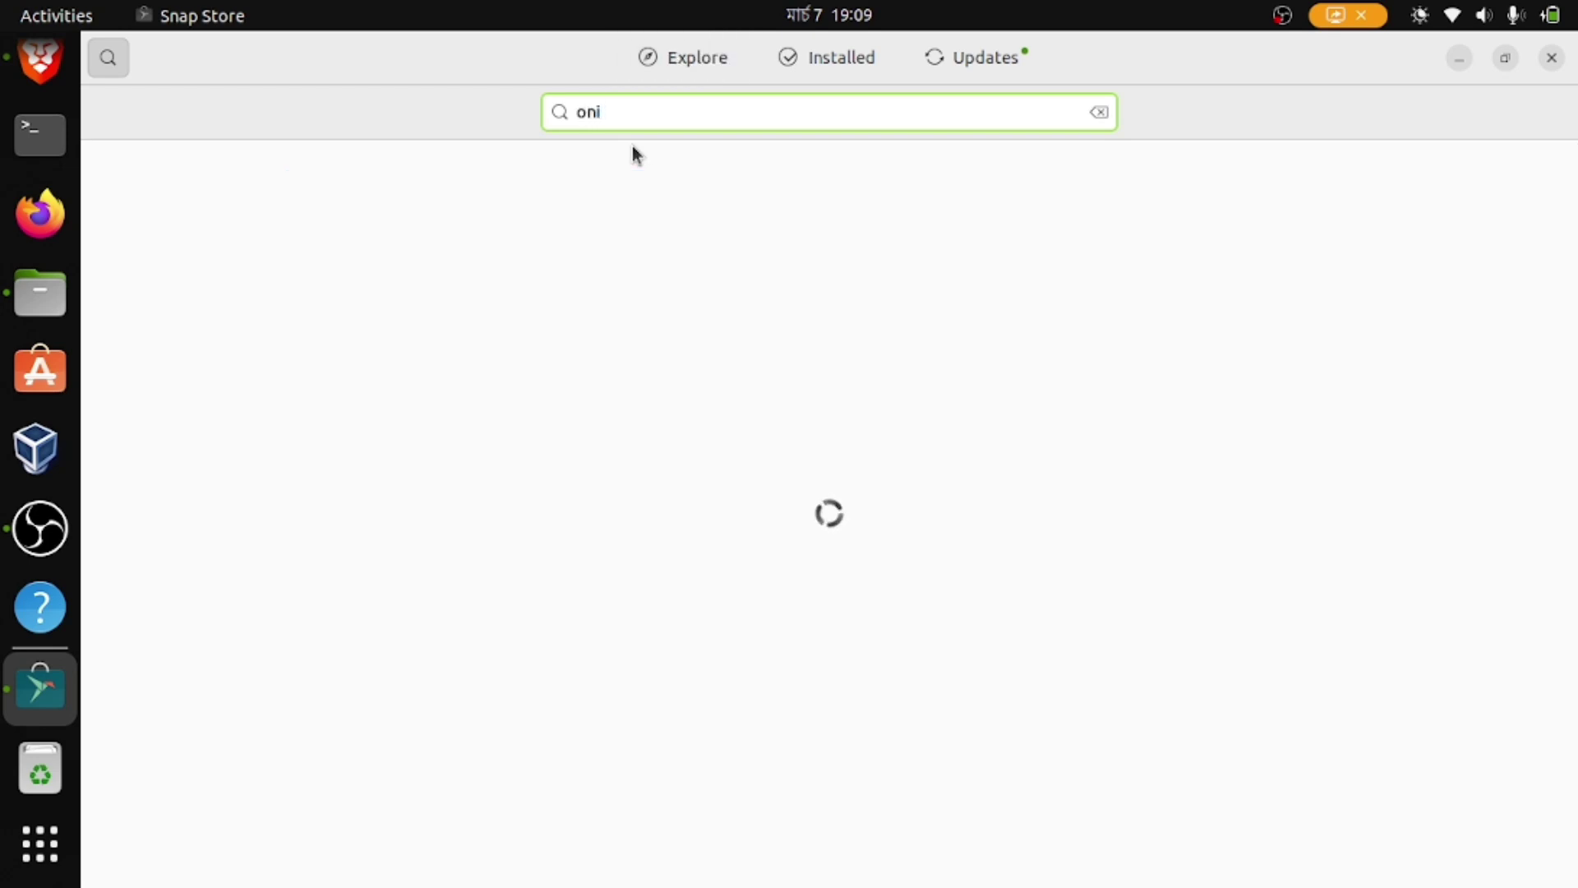
text(on share)
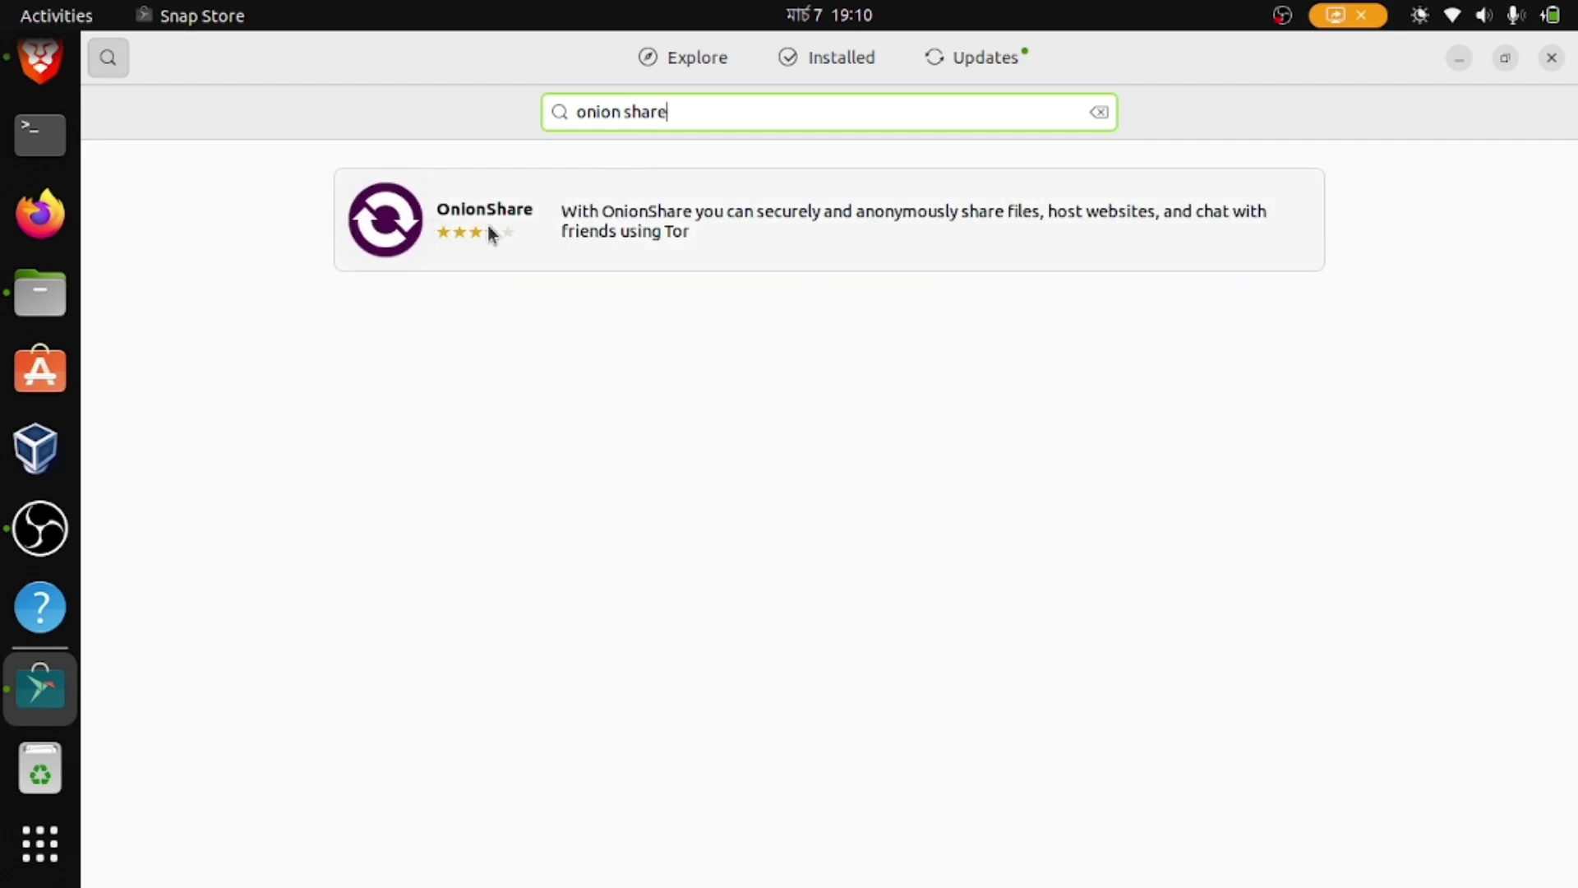
click(386, 224)
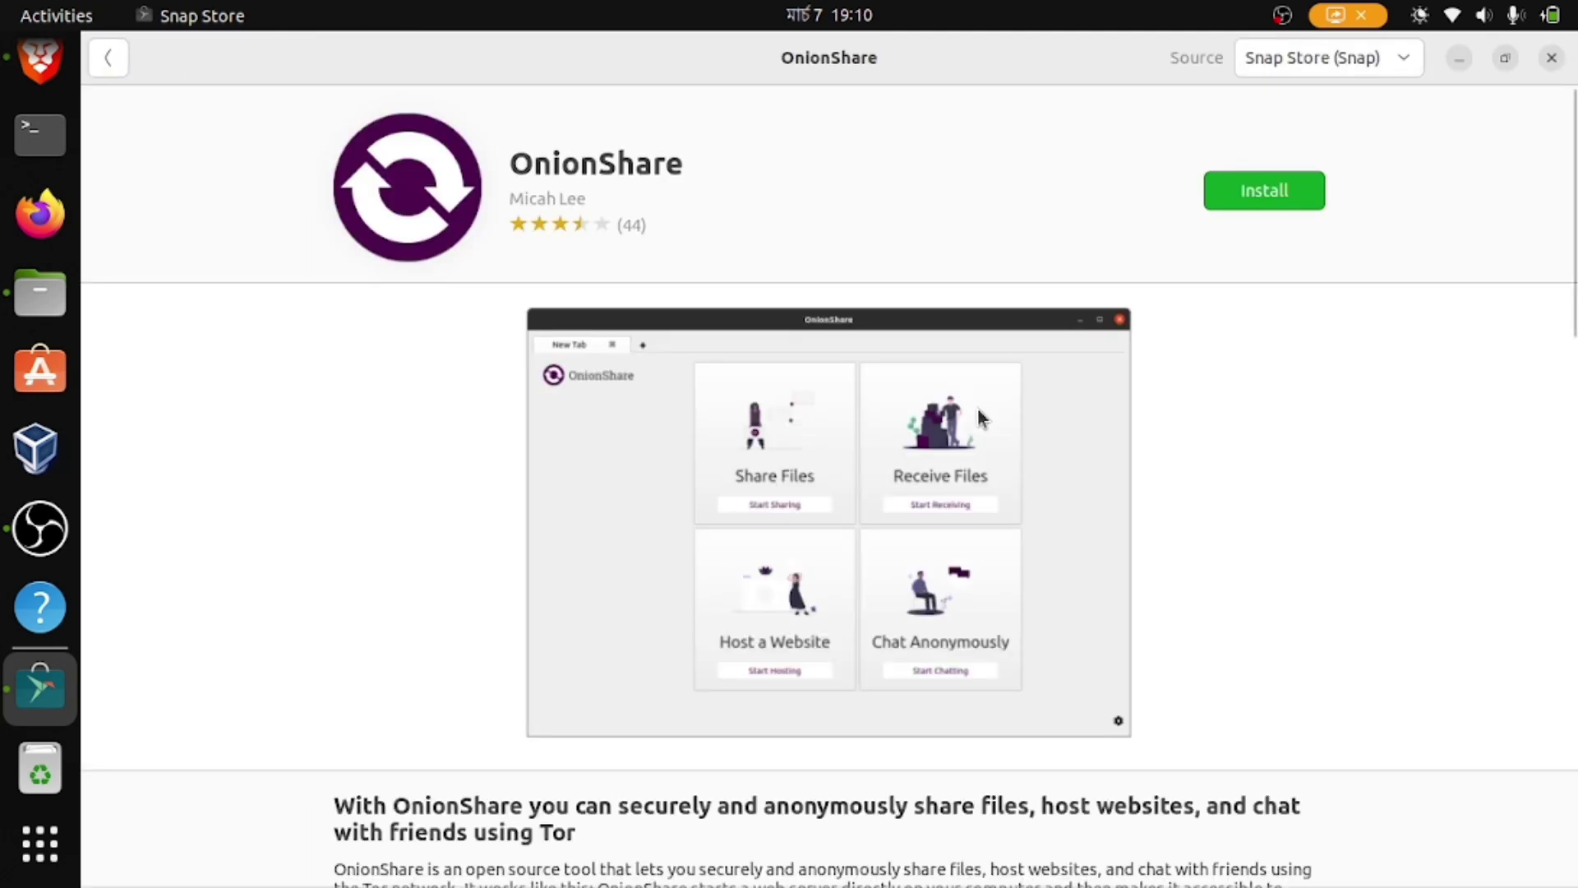
Step: Install OnionShare, authenticating with the account password, and close the Snap Store once the installation is done
mouse_move(1575, 183)
mouse_down()
mouse_move(1522, 403)
mouse_move(1576, 177)
mouse_up()
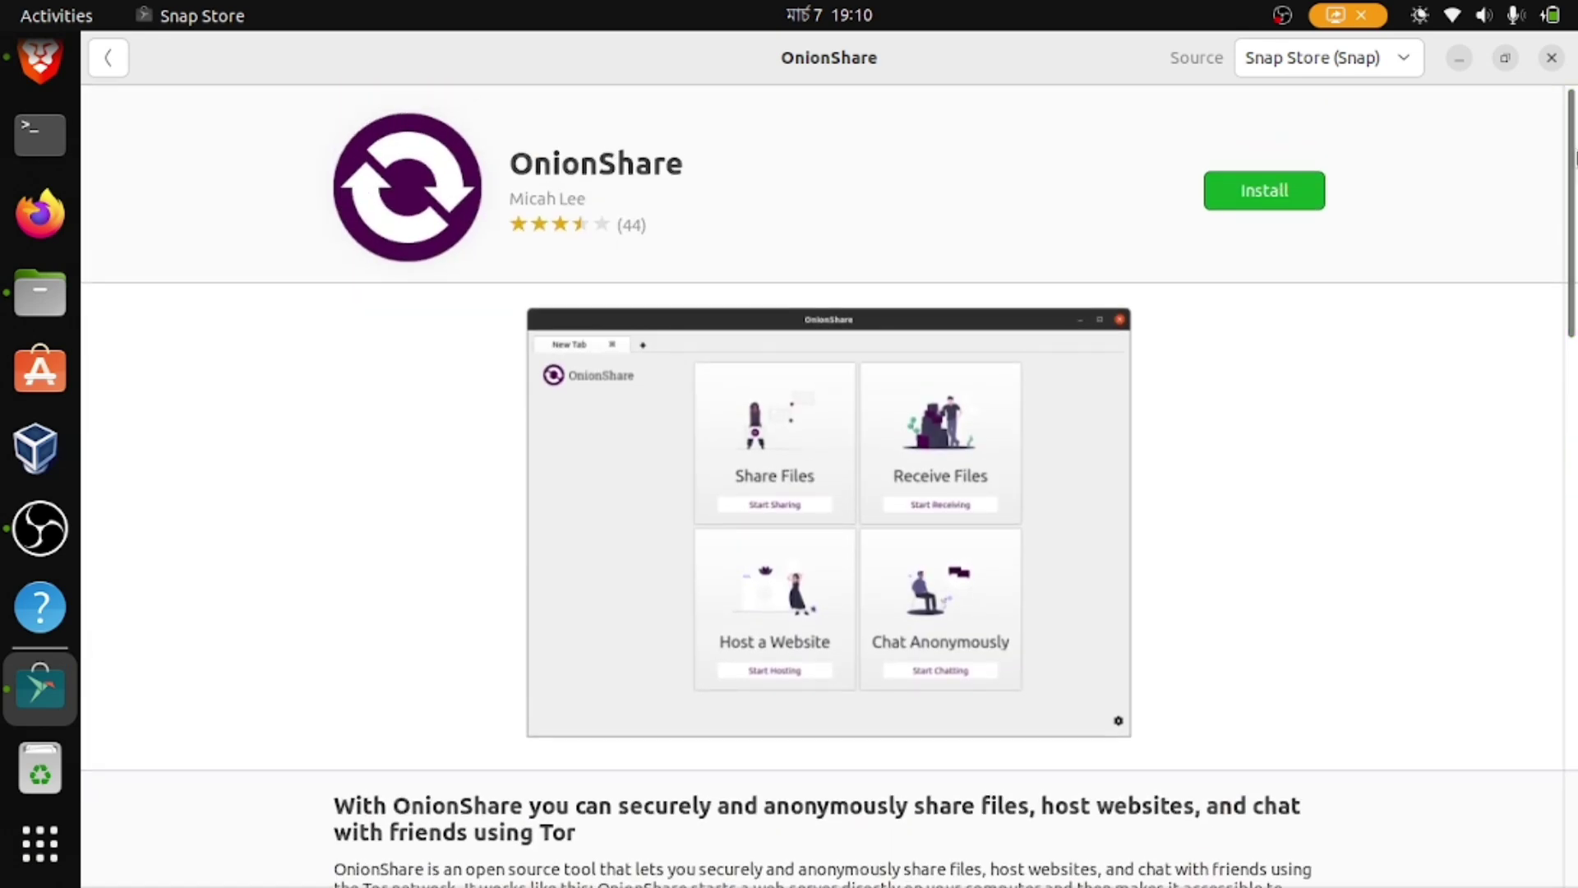
click(1279, 197)
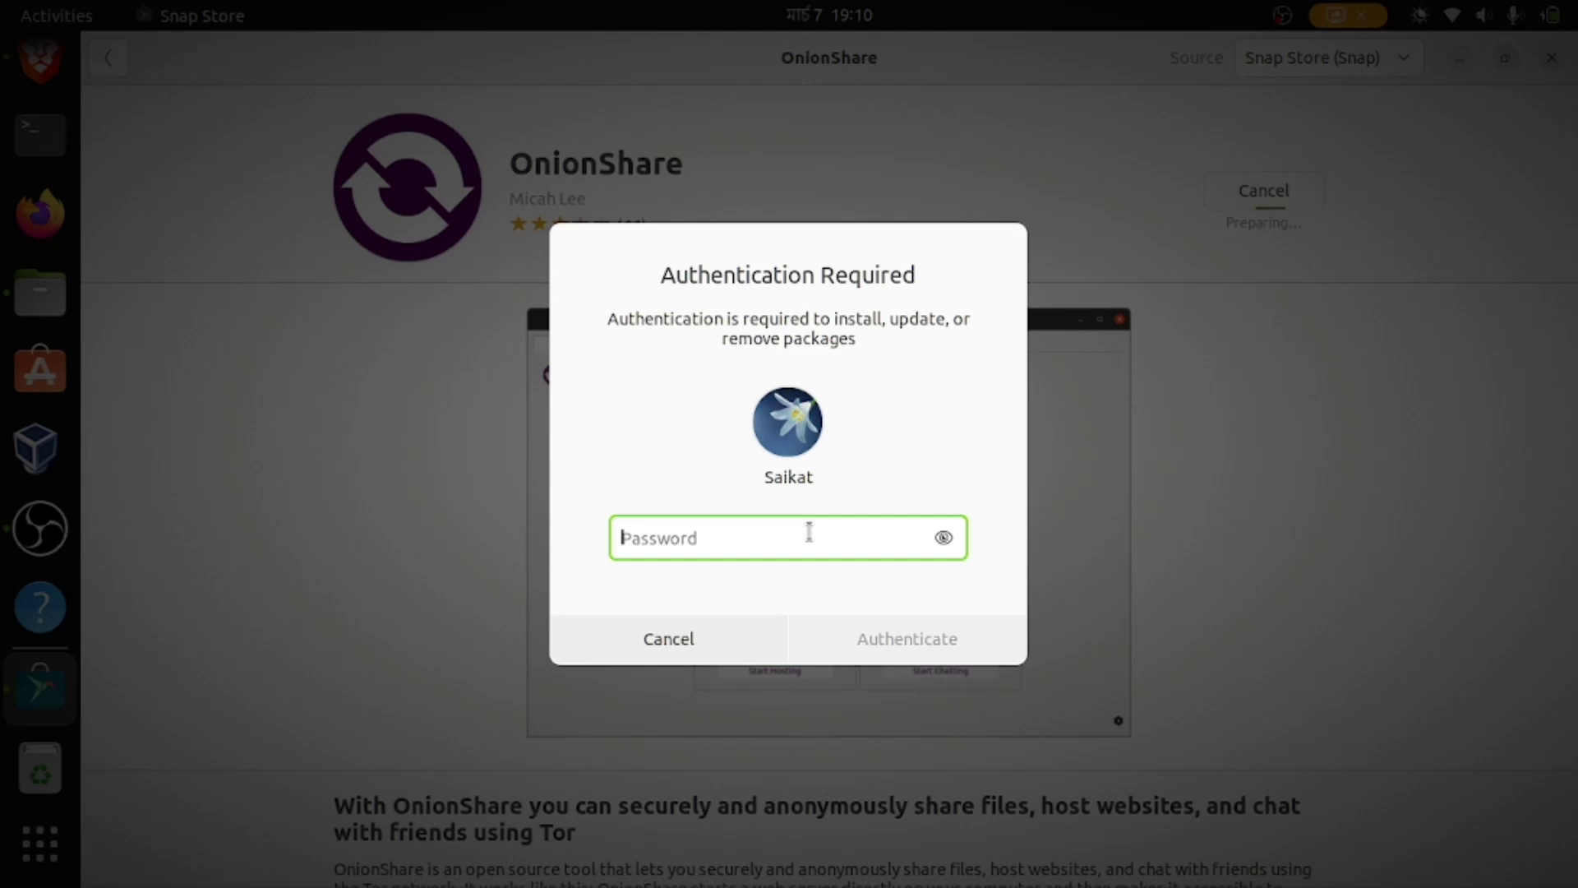
text(••••••)
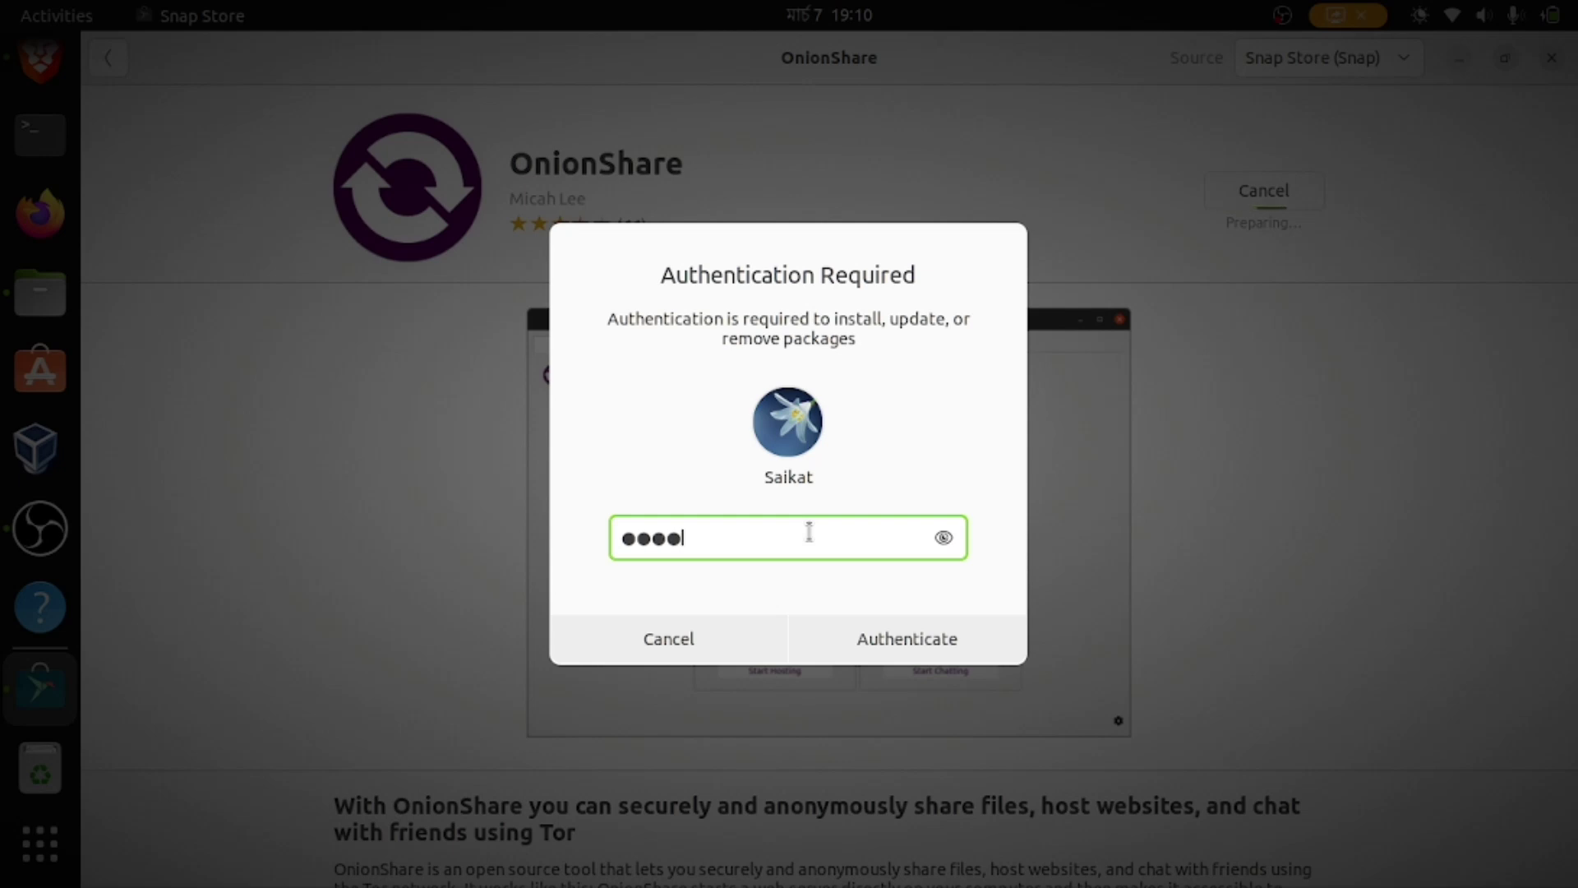
text(•••••••)
key(Return)
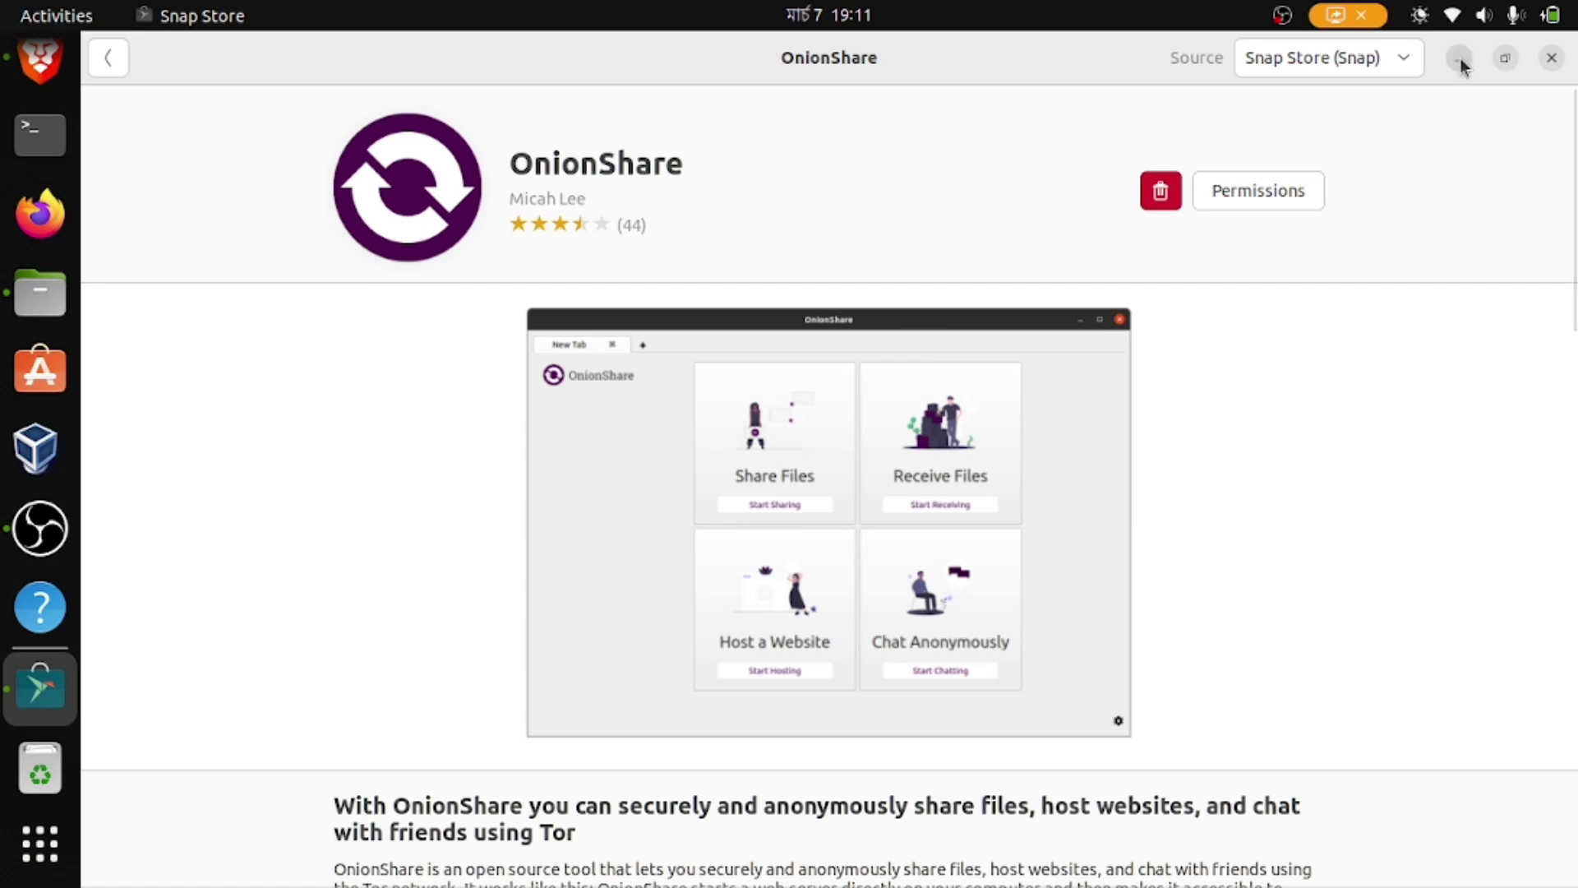
click(1551, 57)
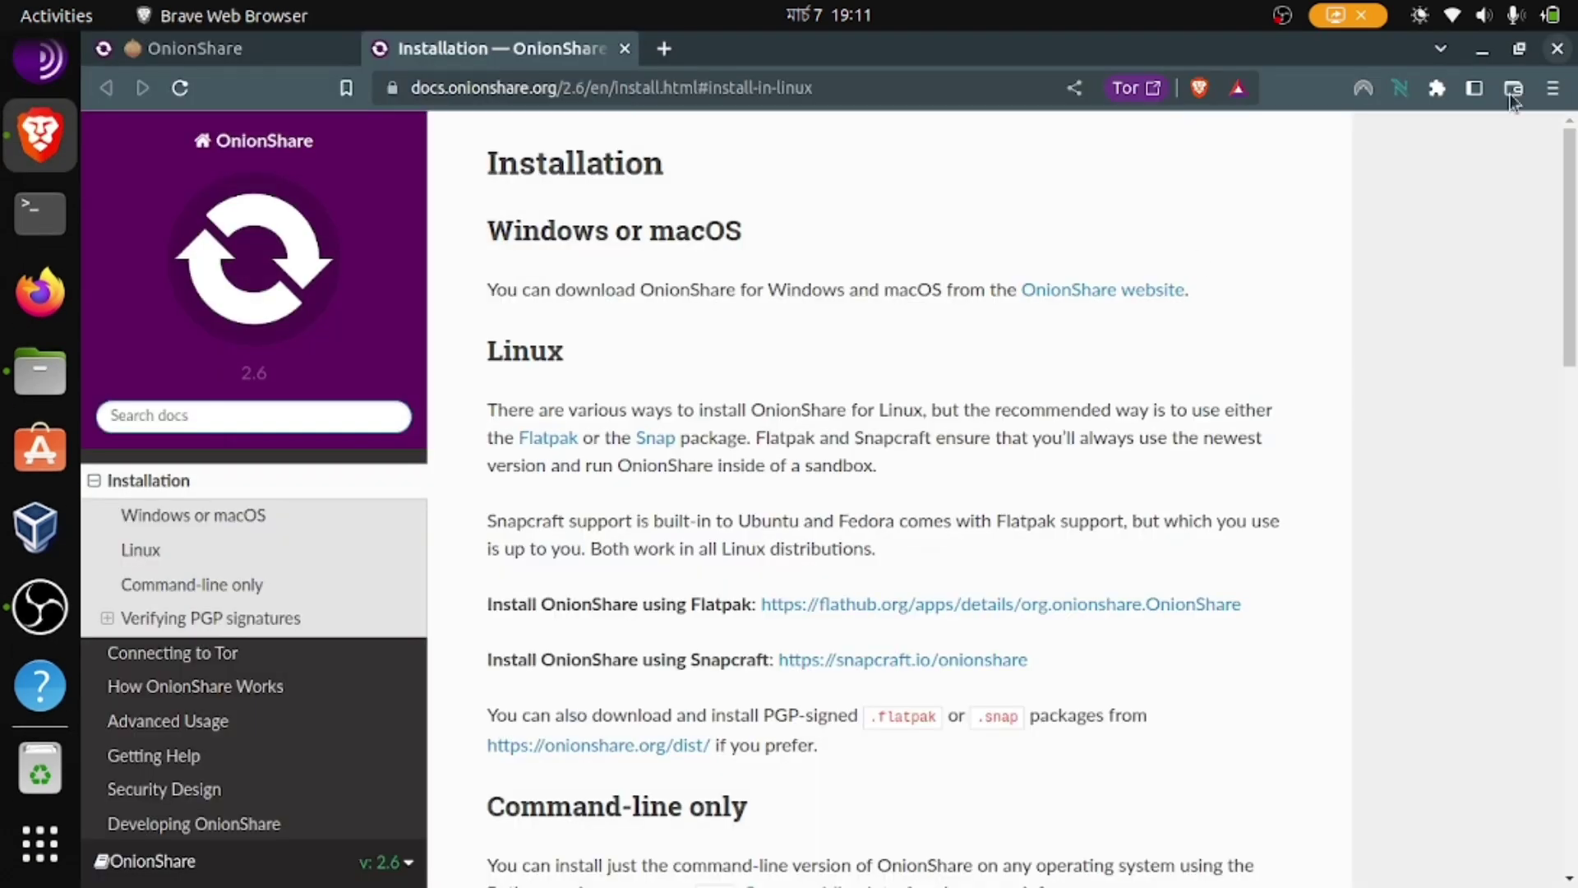
Step: Minimize the browser and launch OnionShare by searching the installed applications
click(1480, 53)
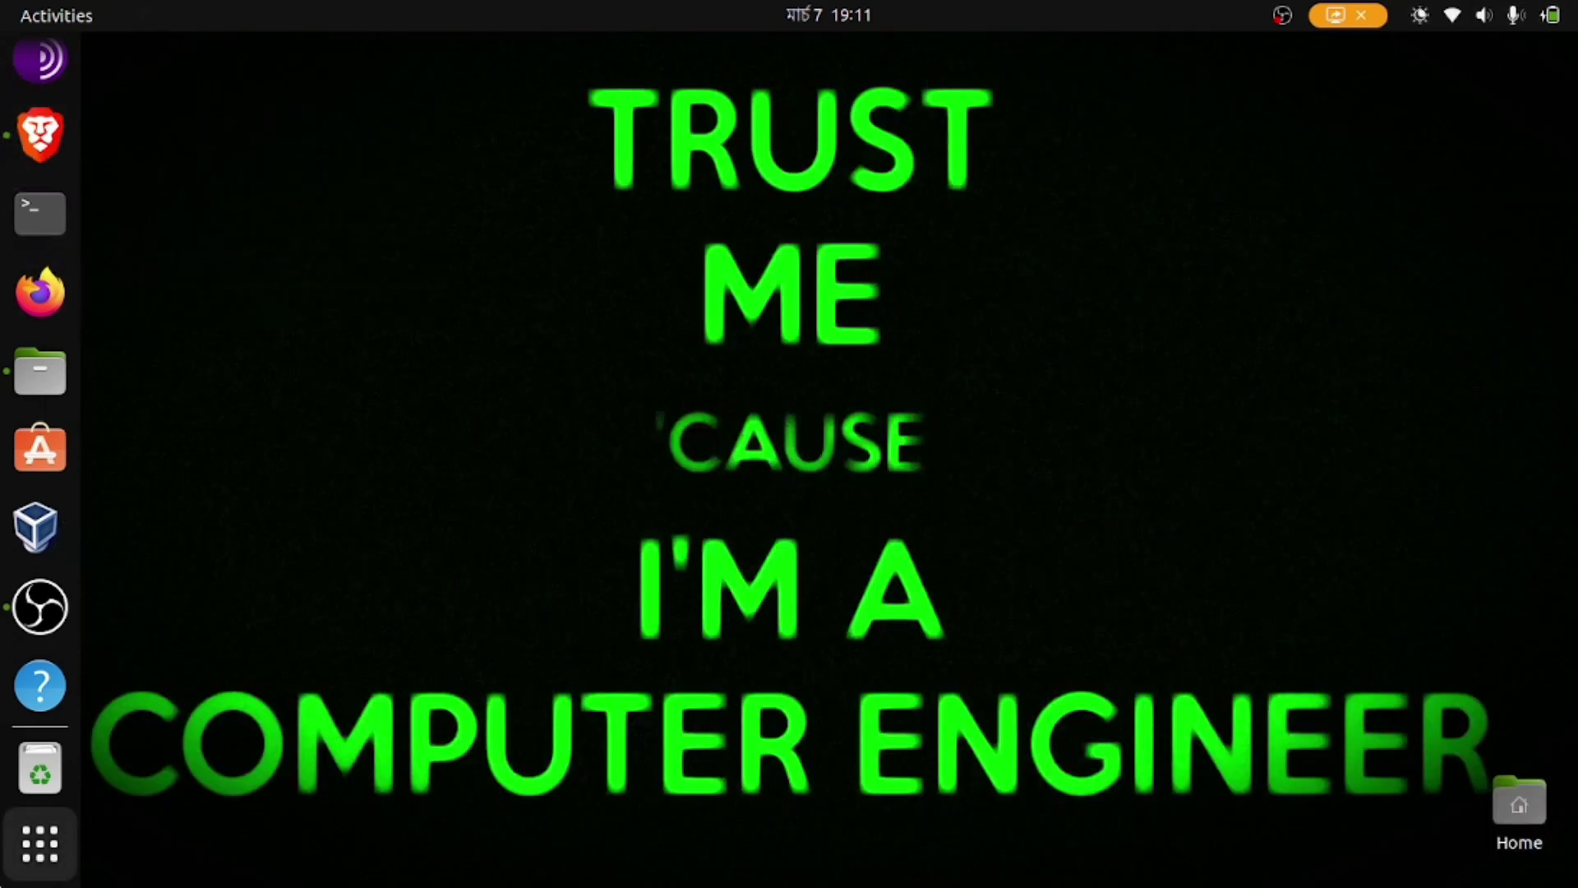
click(5, 843)
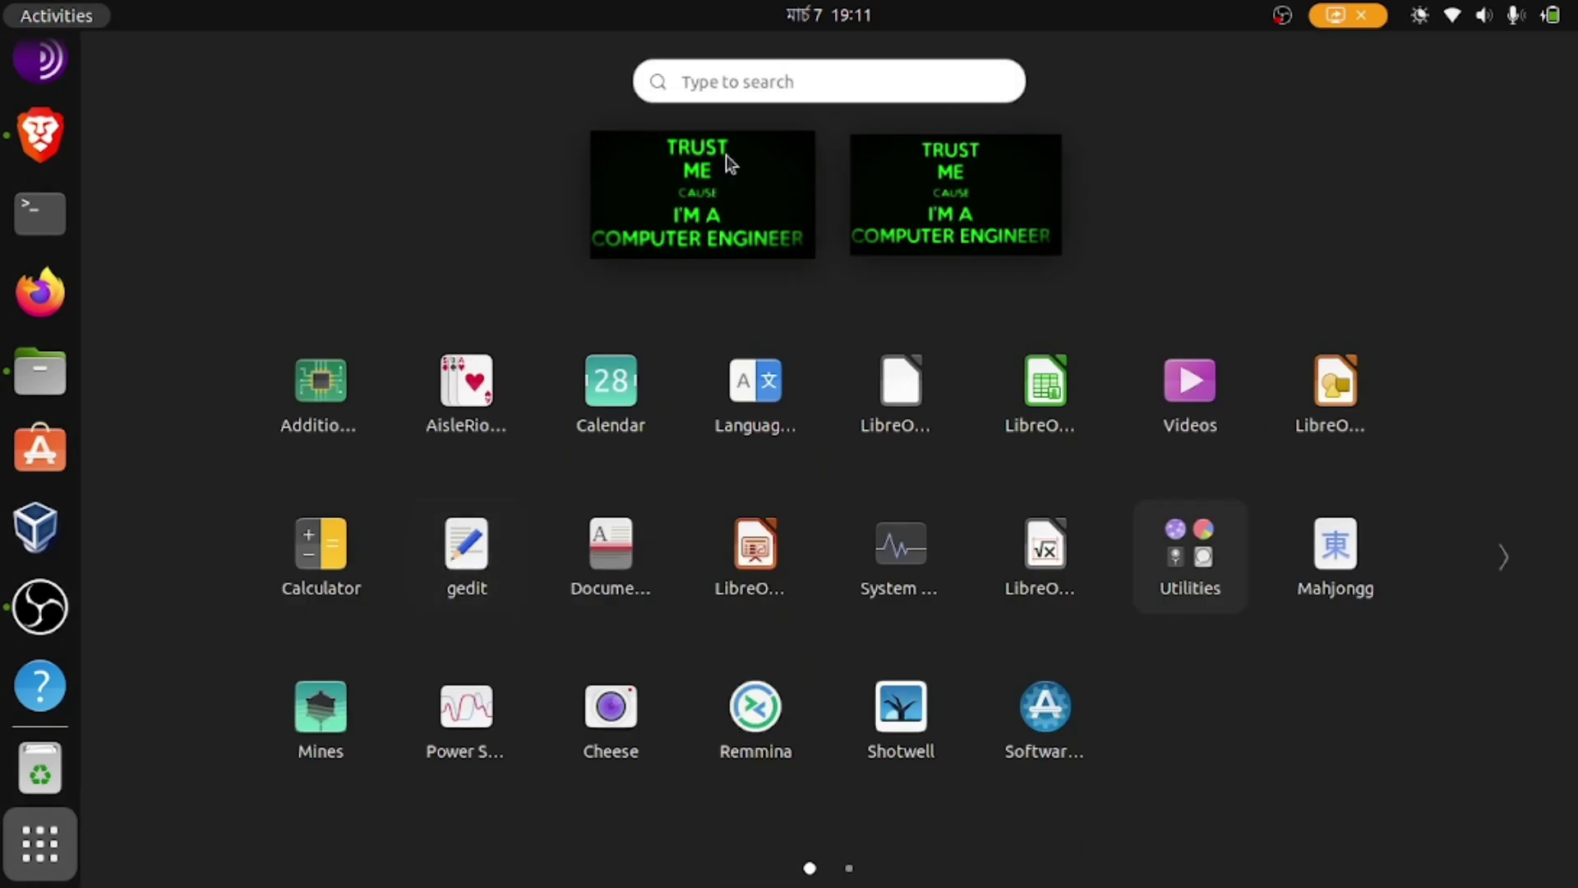
click(746, 80)
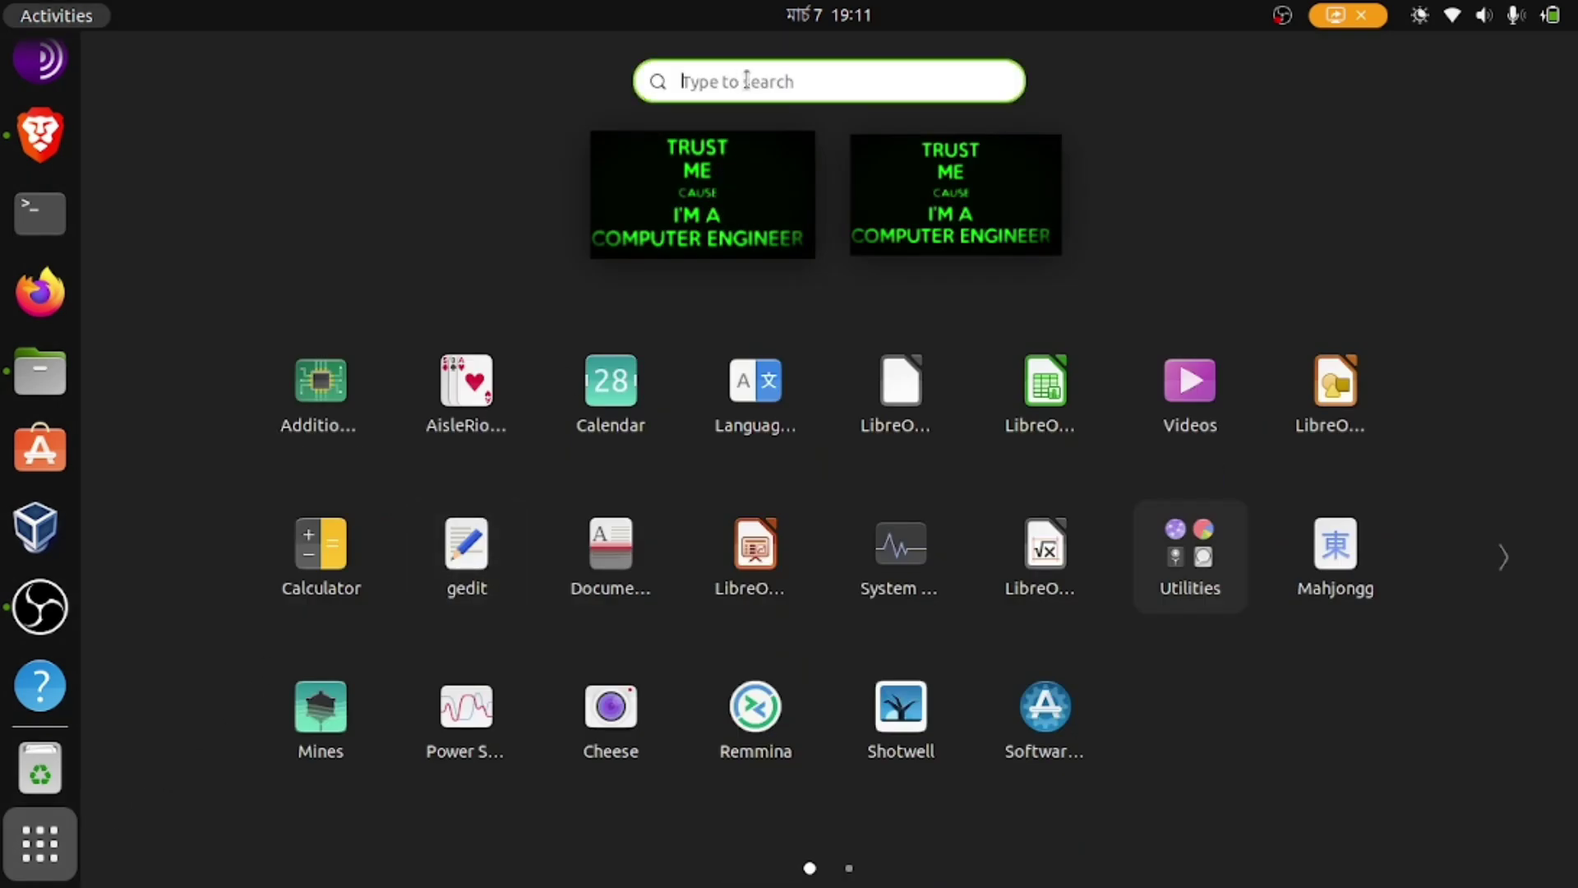
text(ol)
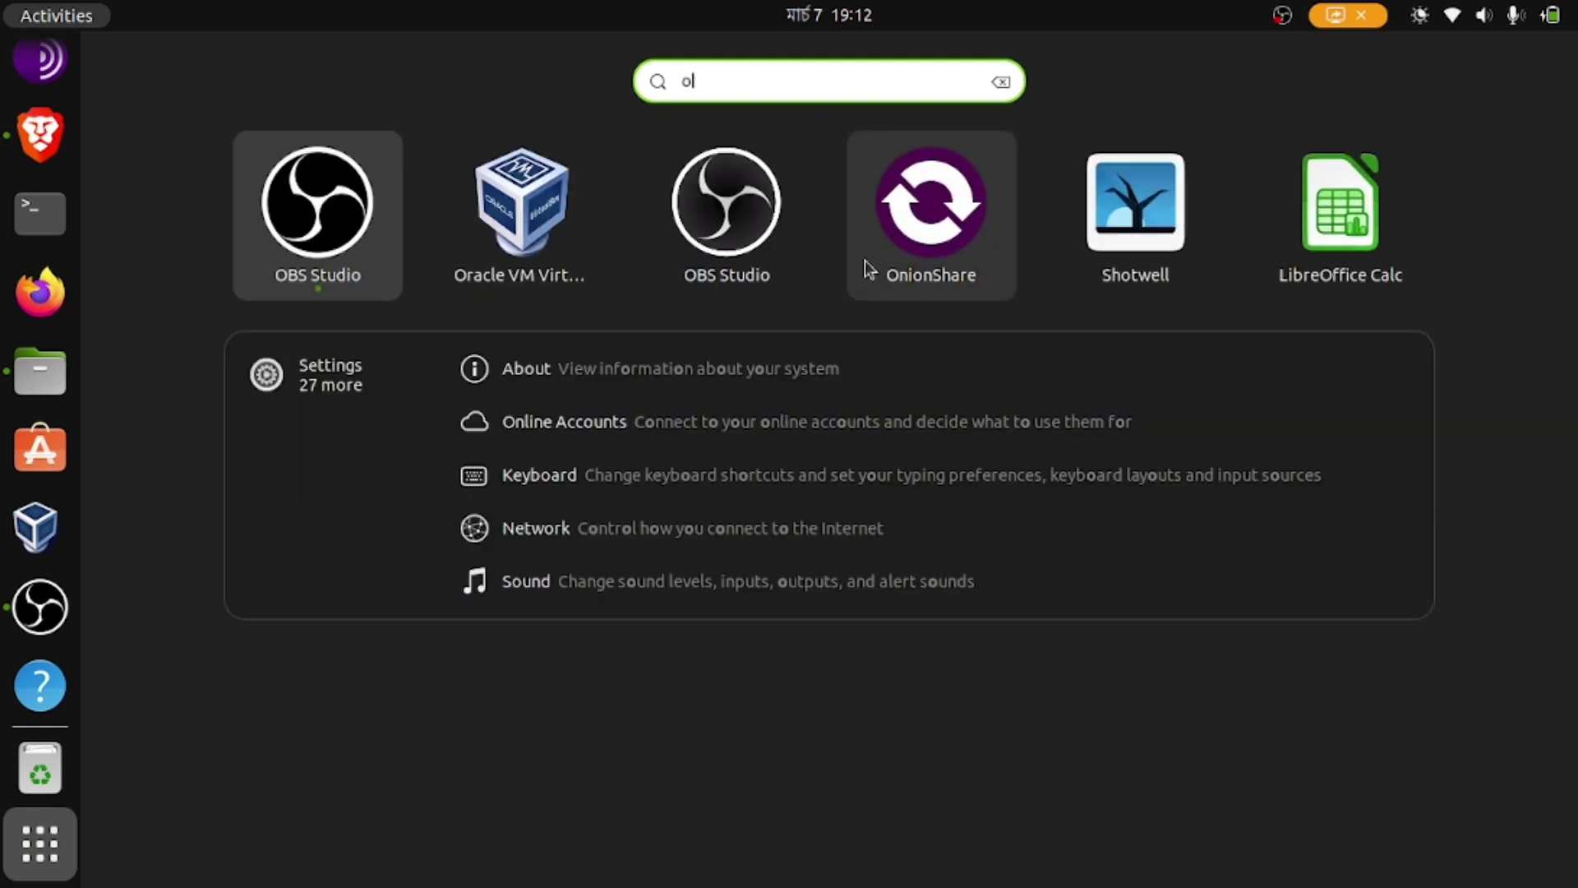
click(906, 253)
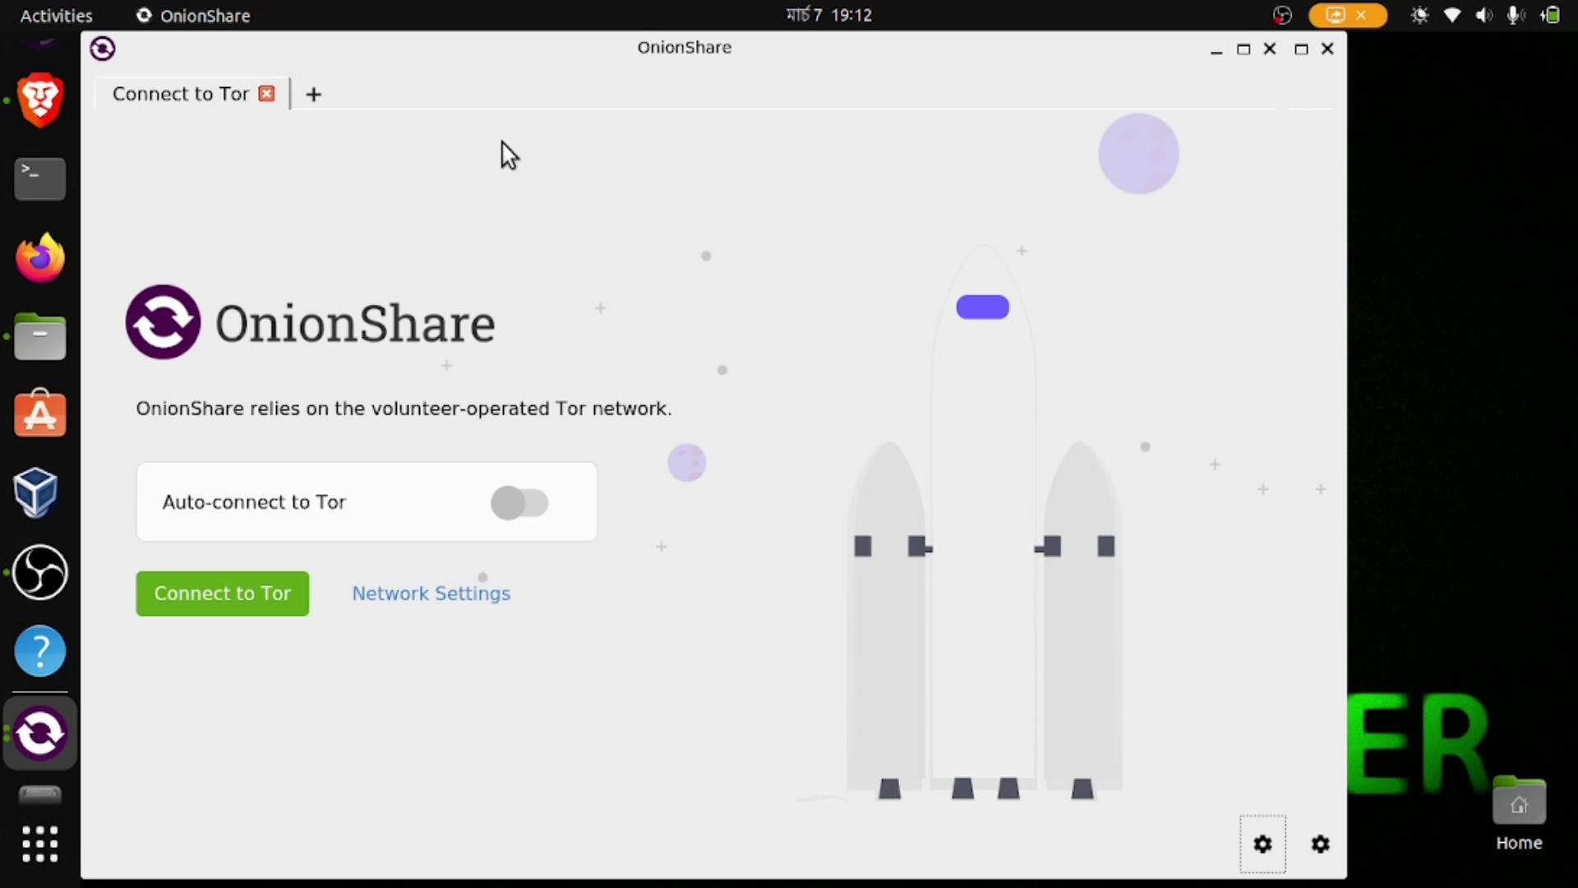
Step: Close the duplicate OnionShare window and connect to Tor with Auto-connect to Tor enabled
click(1331, 51)
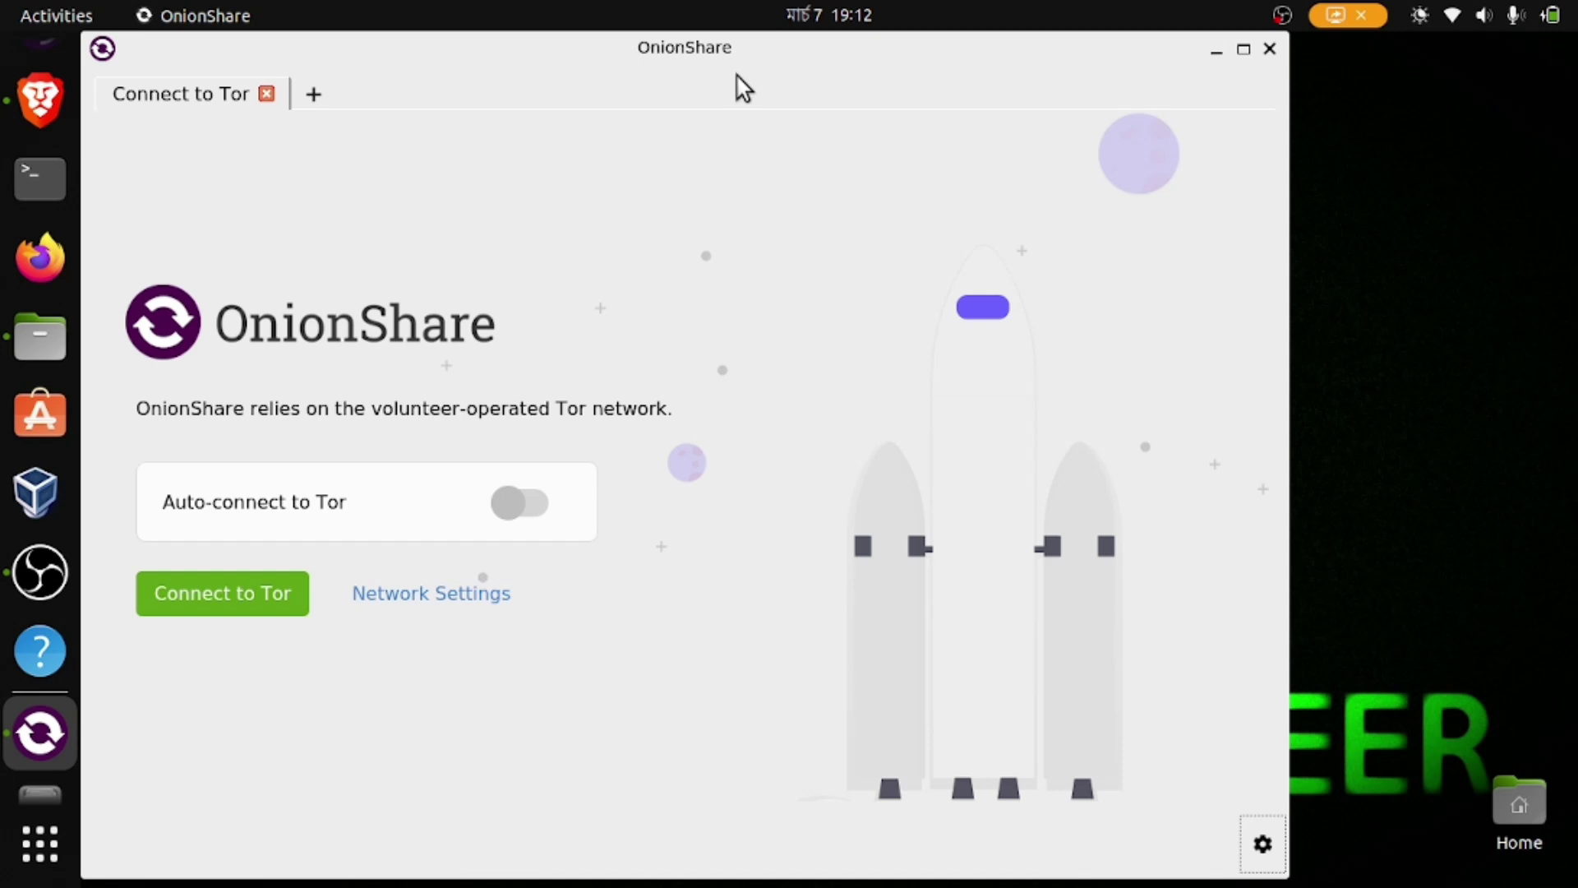
click(536, 511)
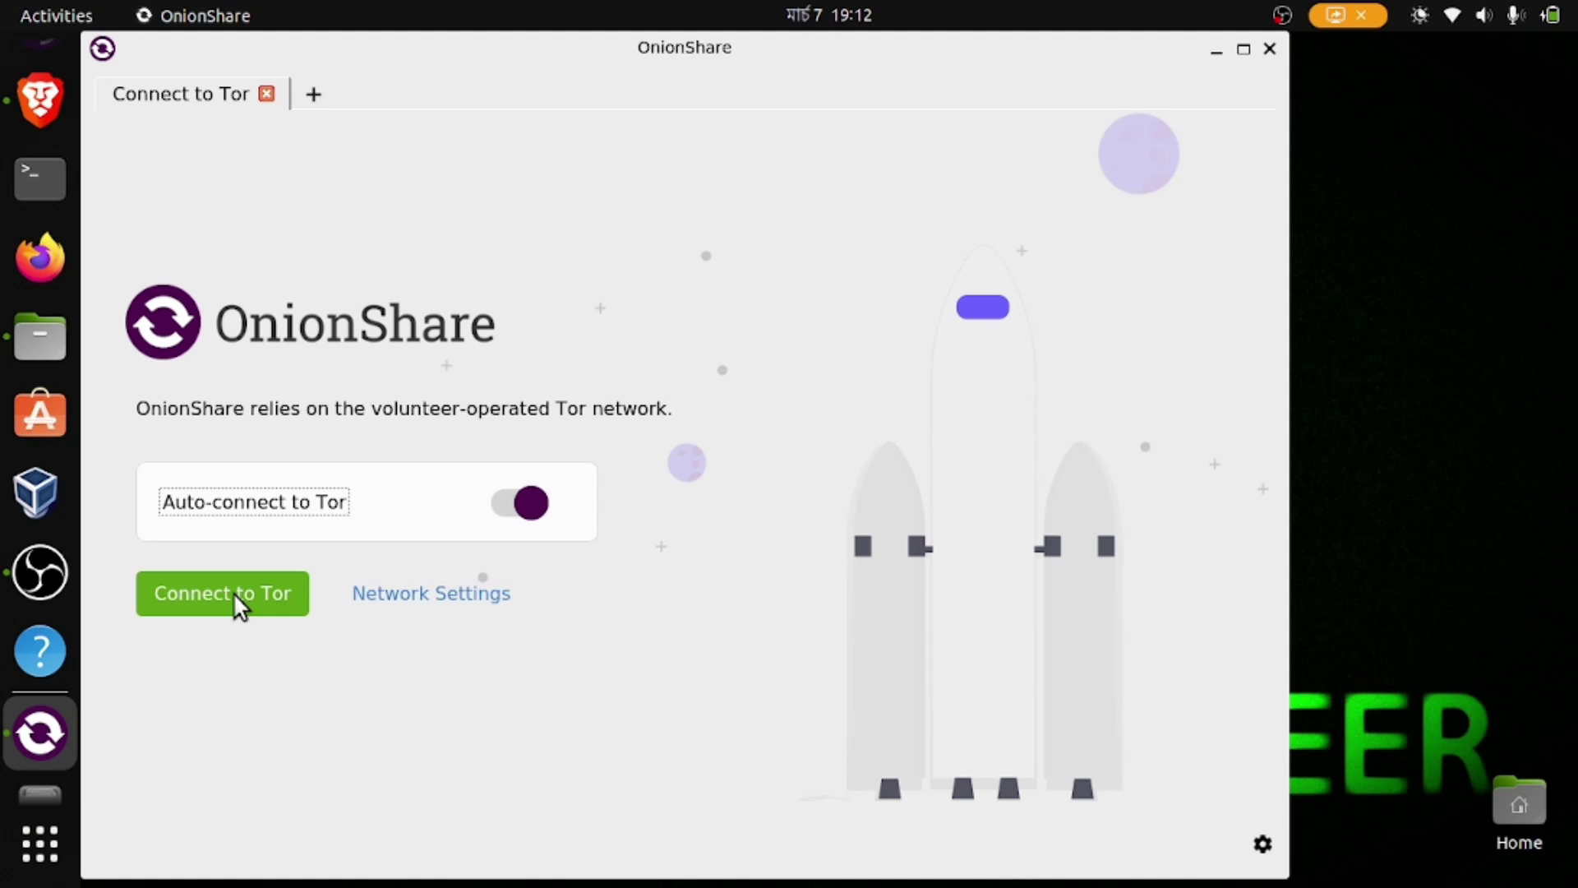
click(224, 599)
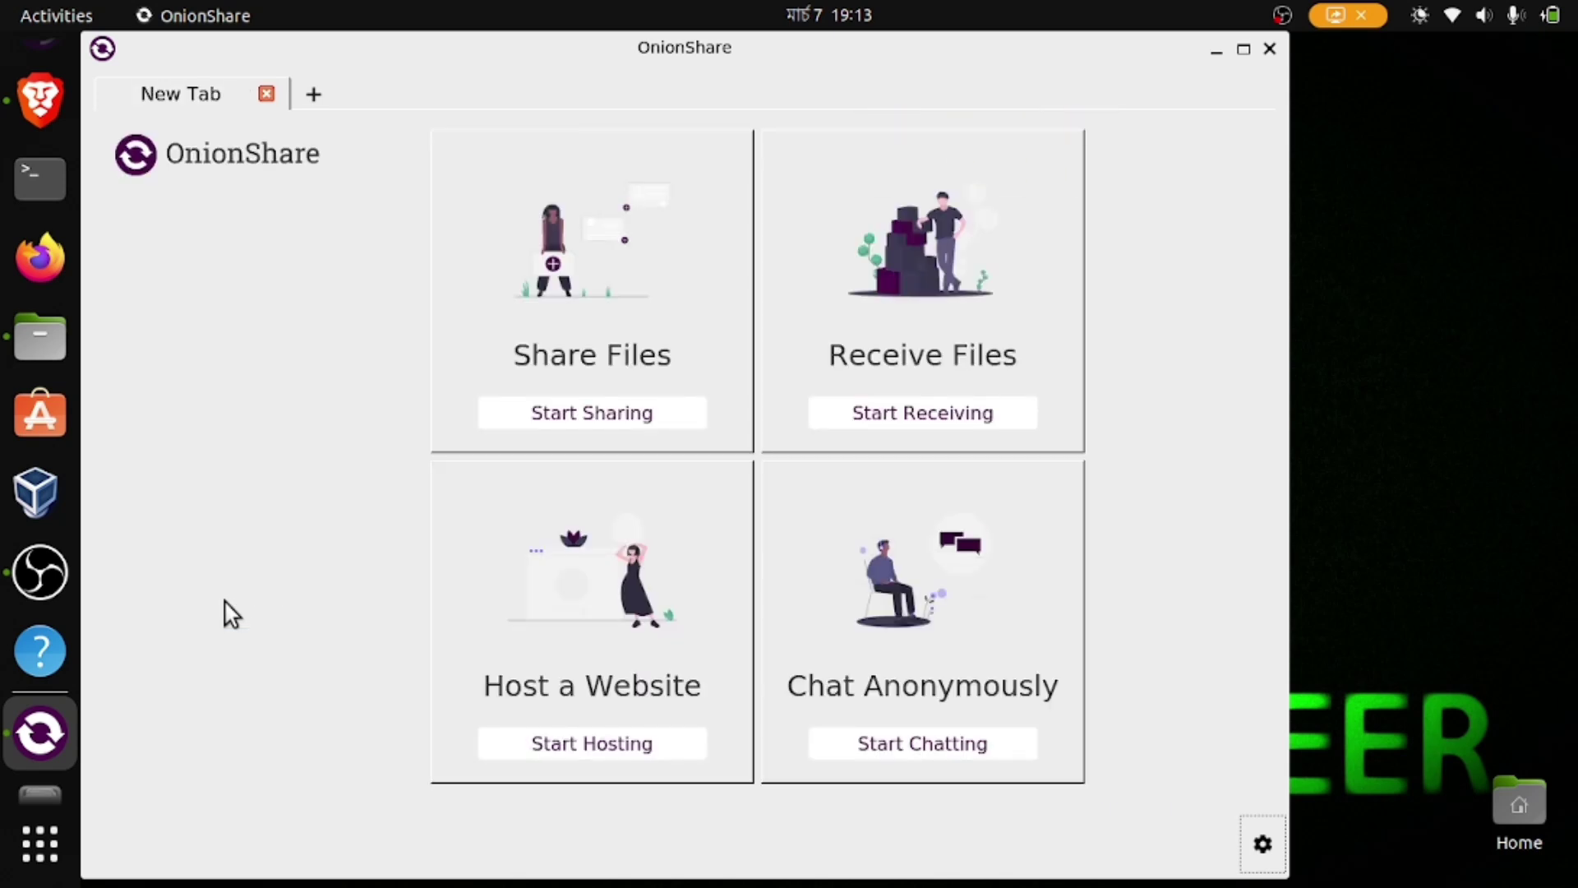
Step: Start a Host a Website session in the maximized OnionShare window and open the chooser for adding its files
double_click(635, 51)
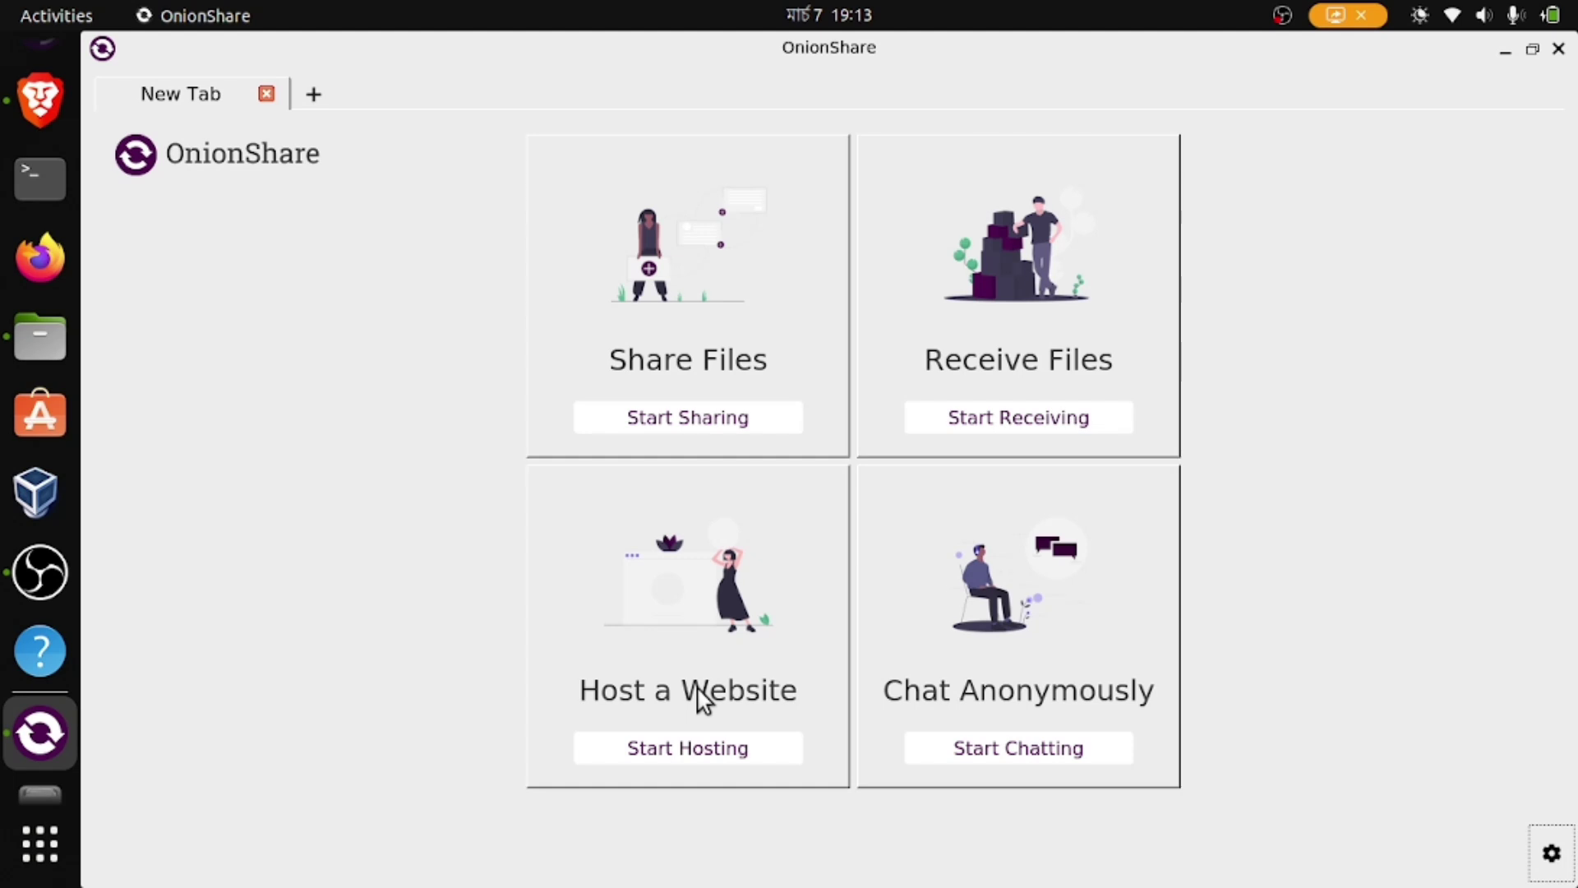
click(681, 750)
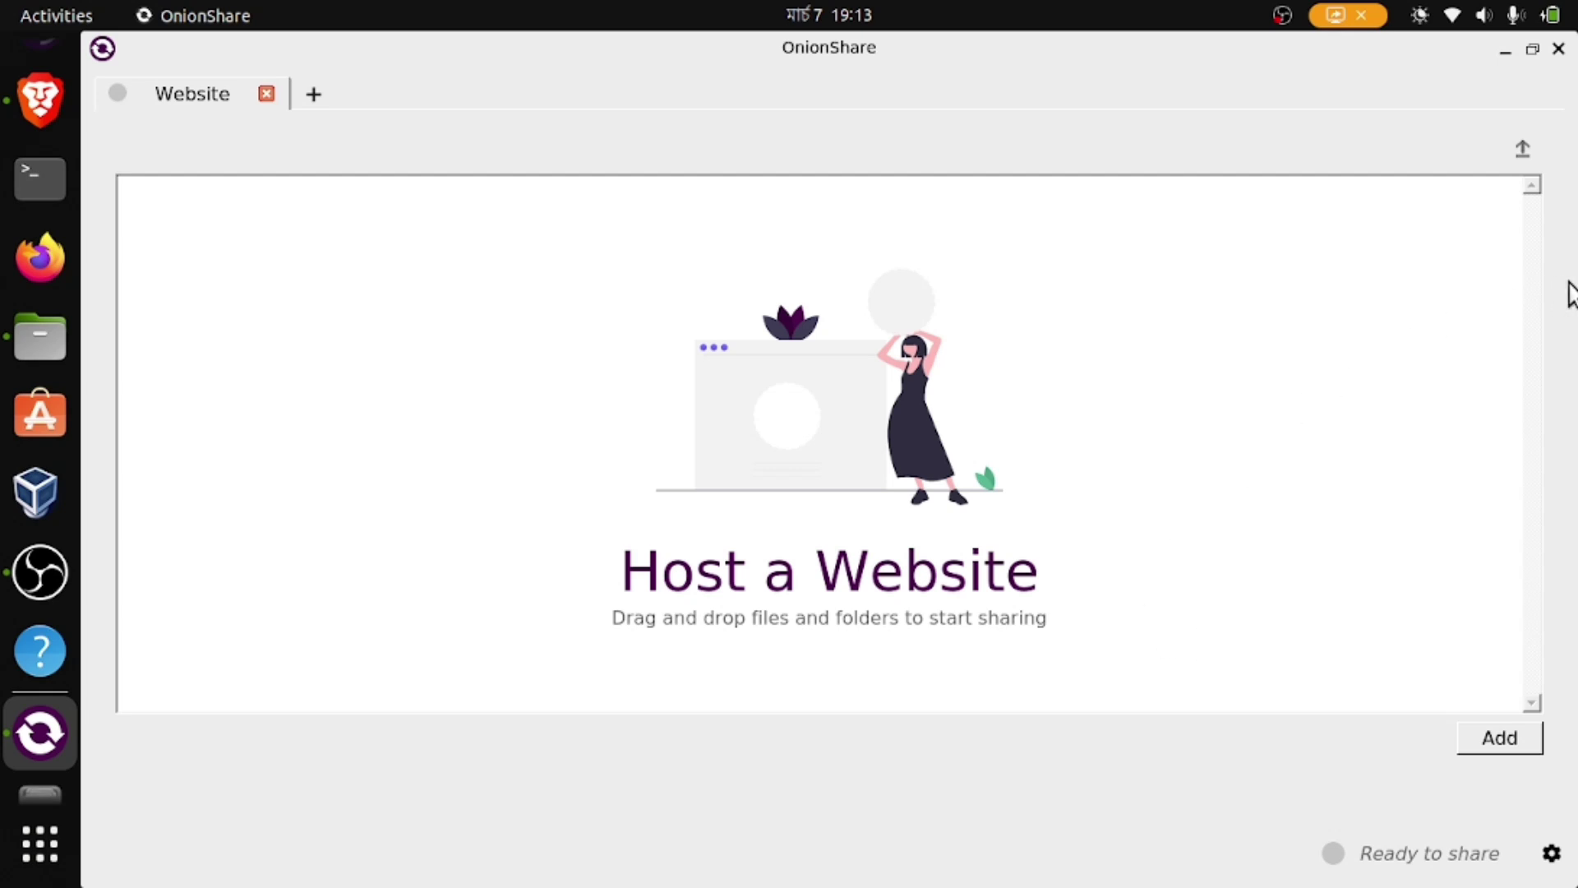
click(1483, 744)
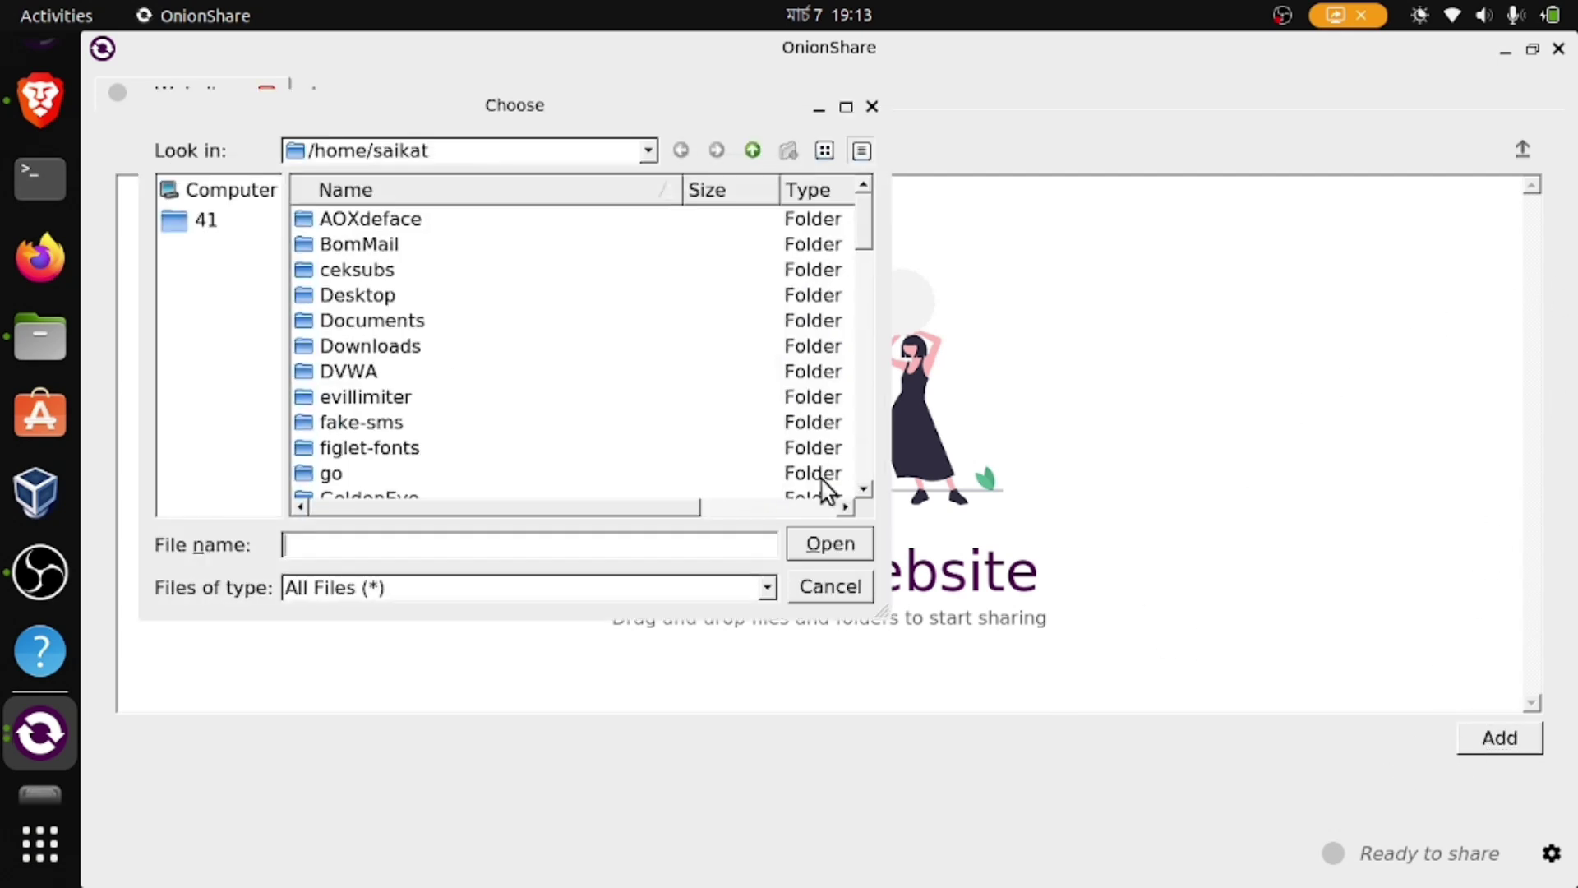
drag(606, 115, 682, 194)
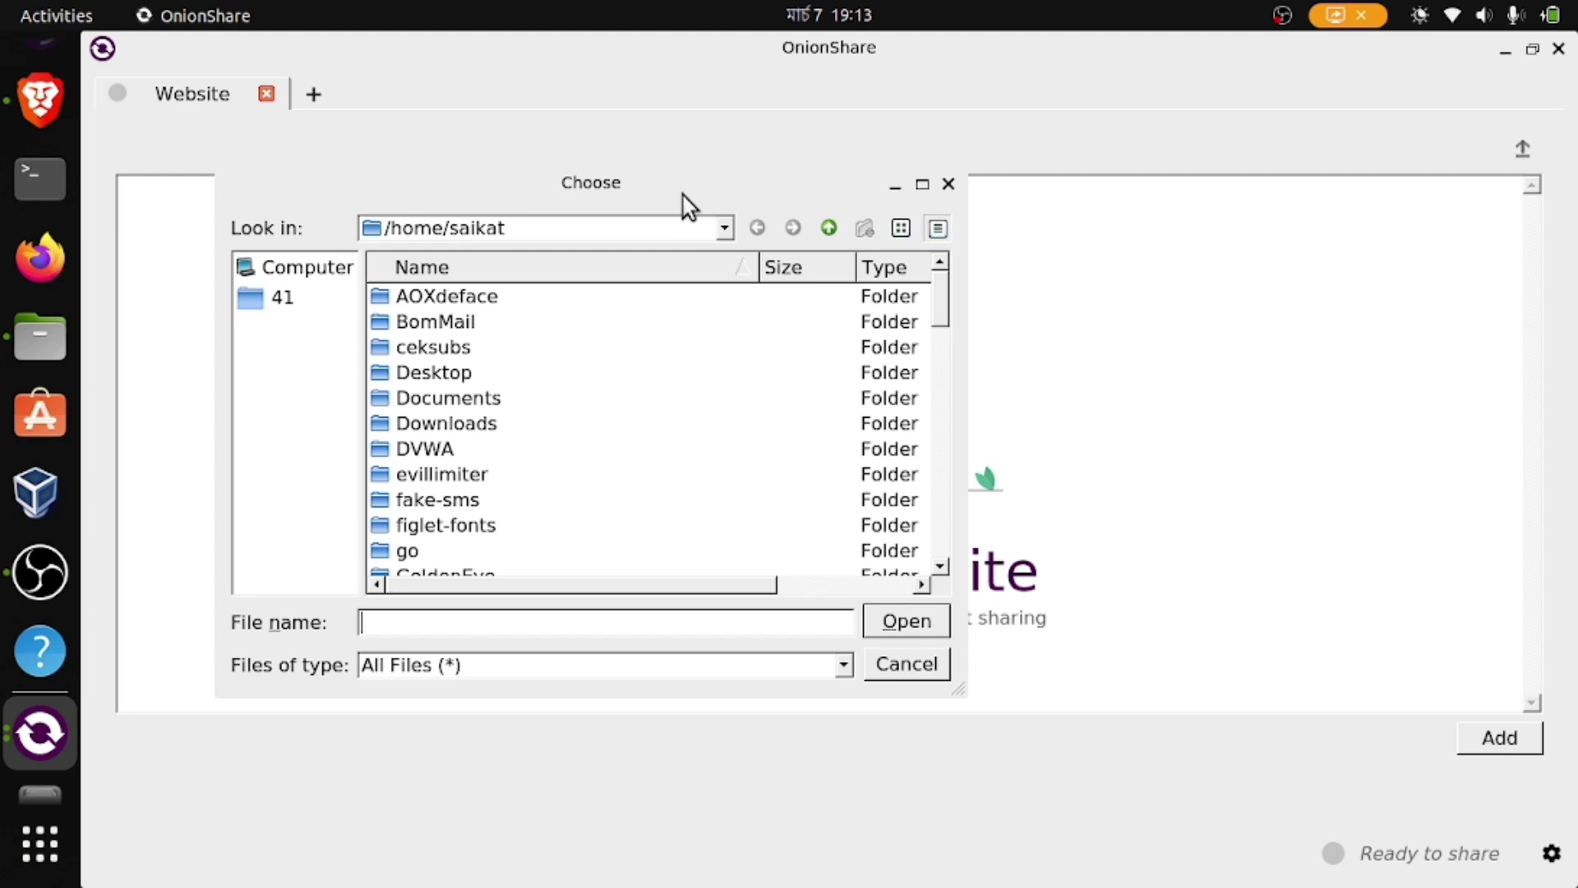
Step: Preview index.html from the Documents folder by opening it from the file manager with Brave Web Browser
click(38, 339)
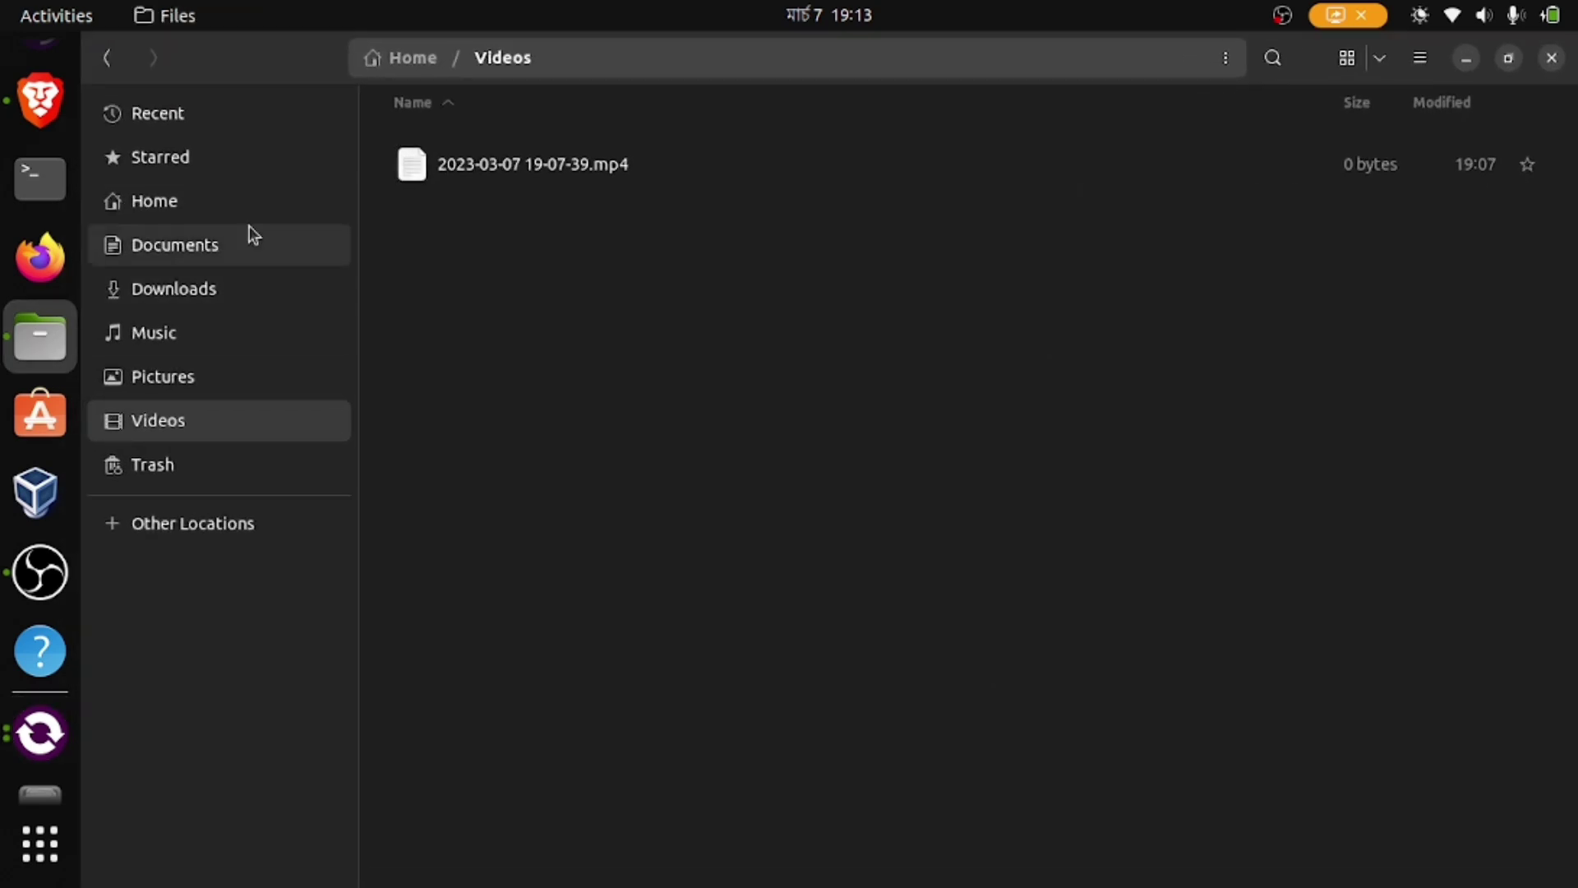
click(230, 244)
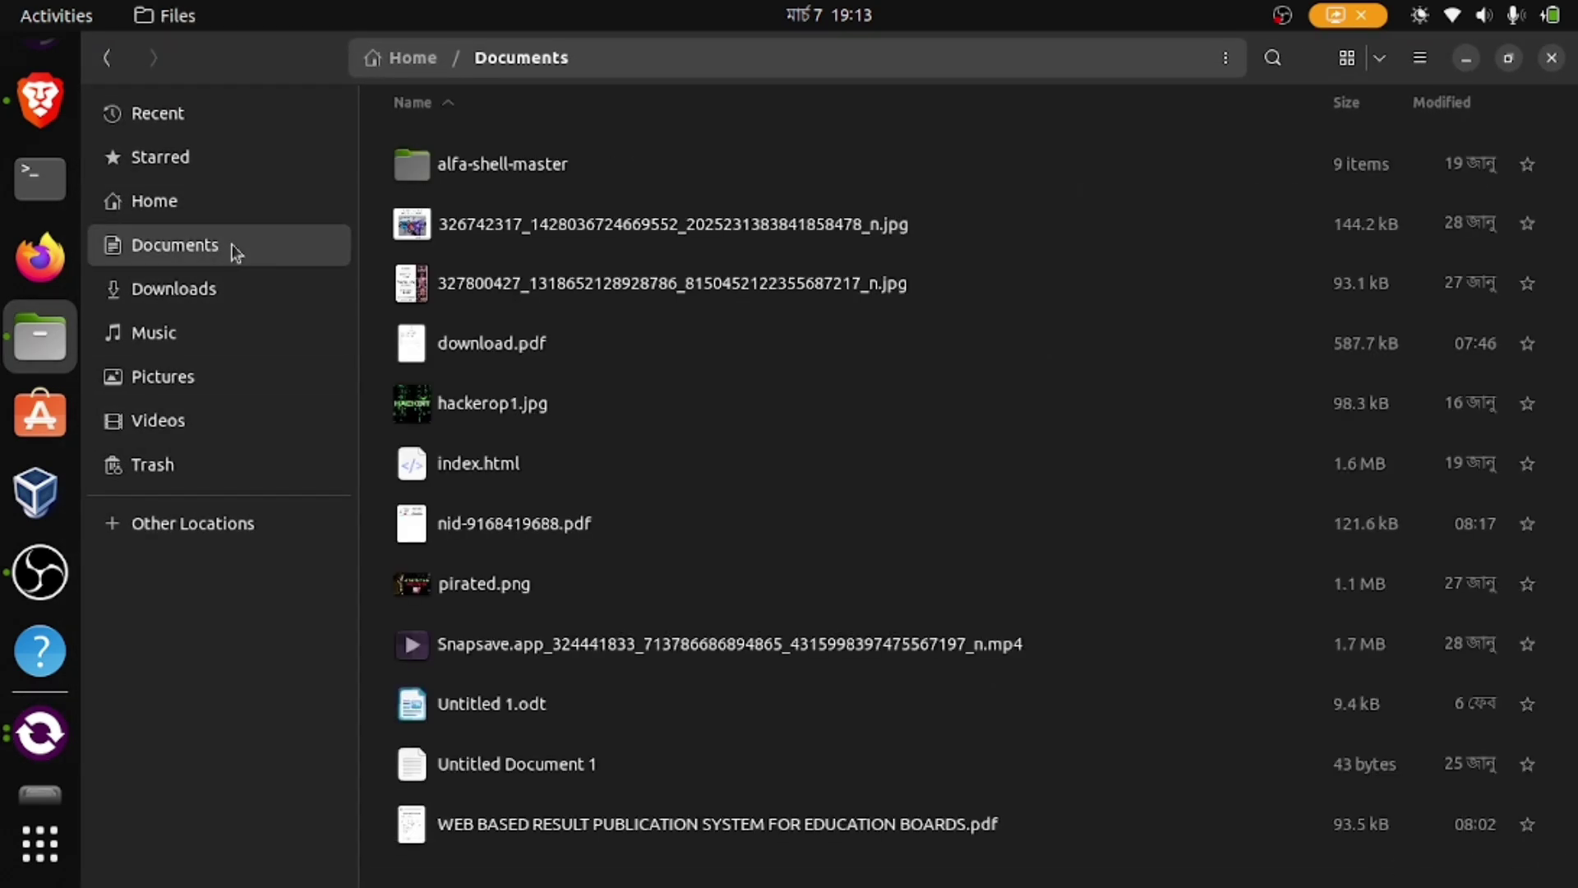
right_click(481, 466)
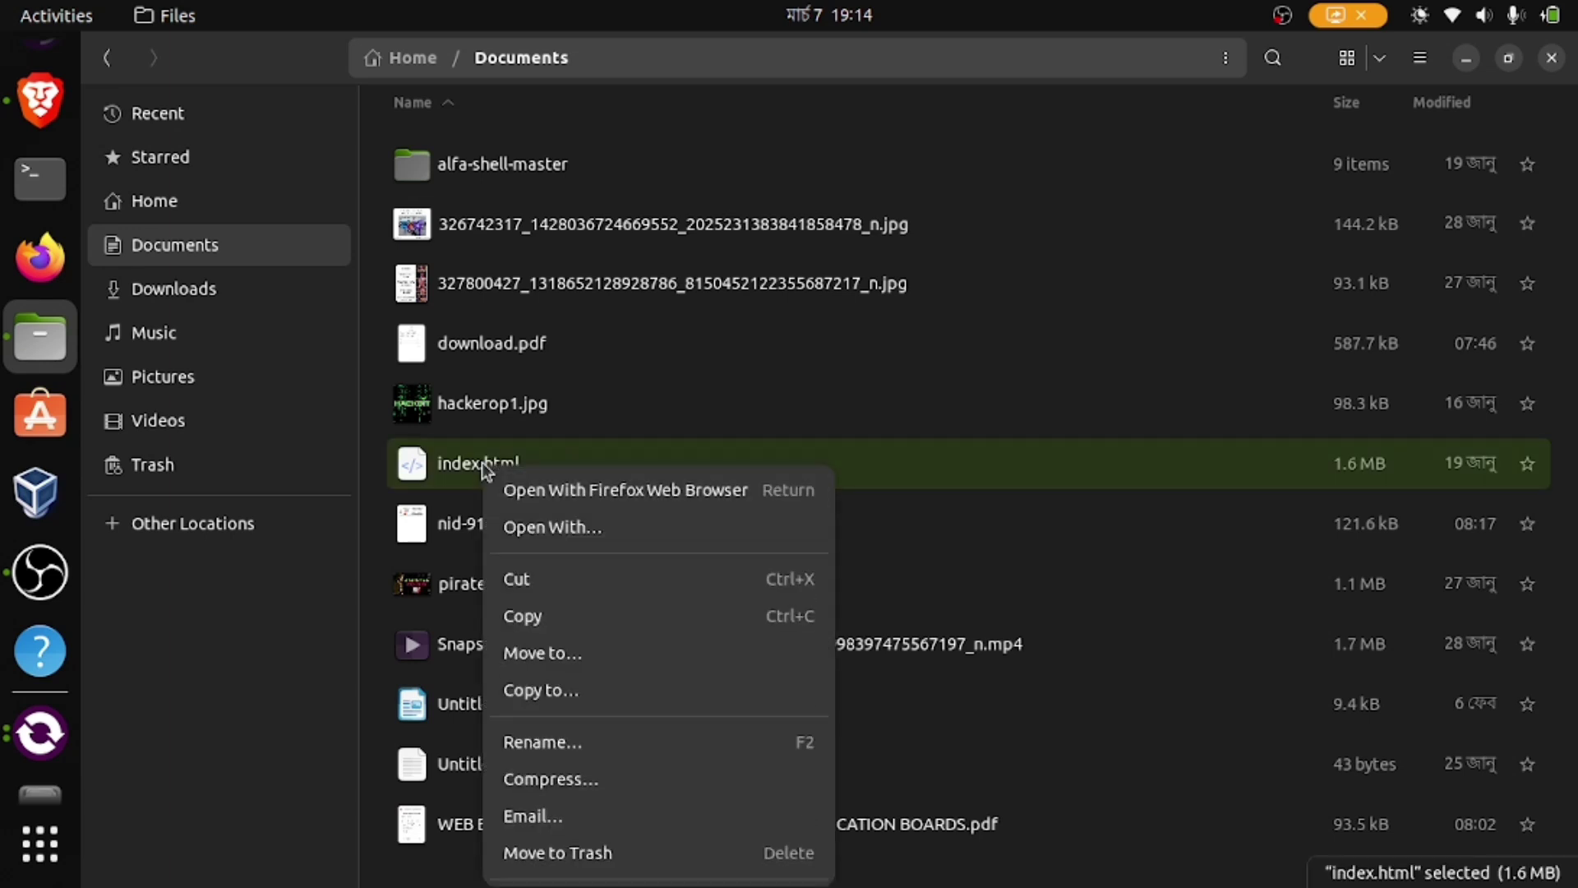
click(590, 534)
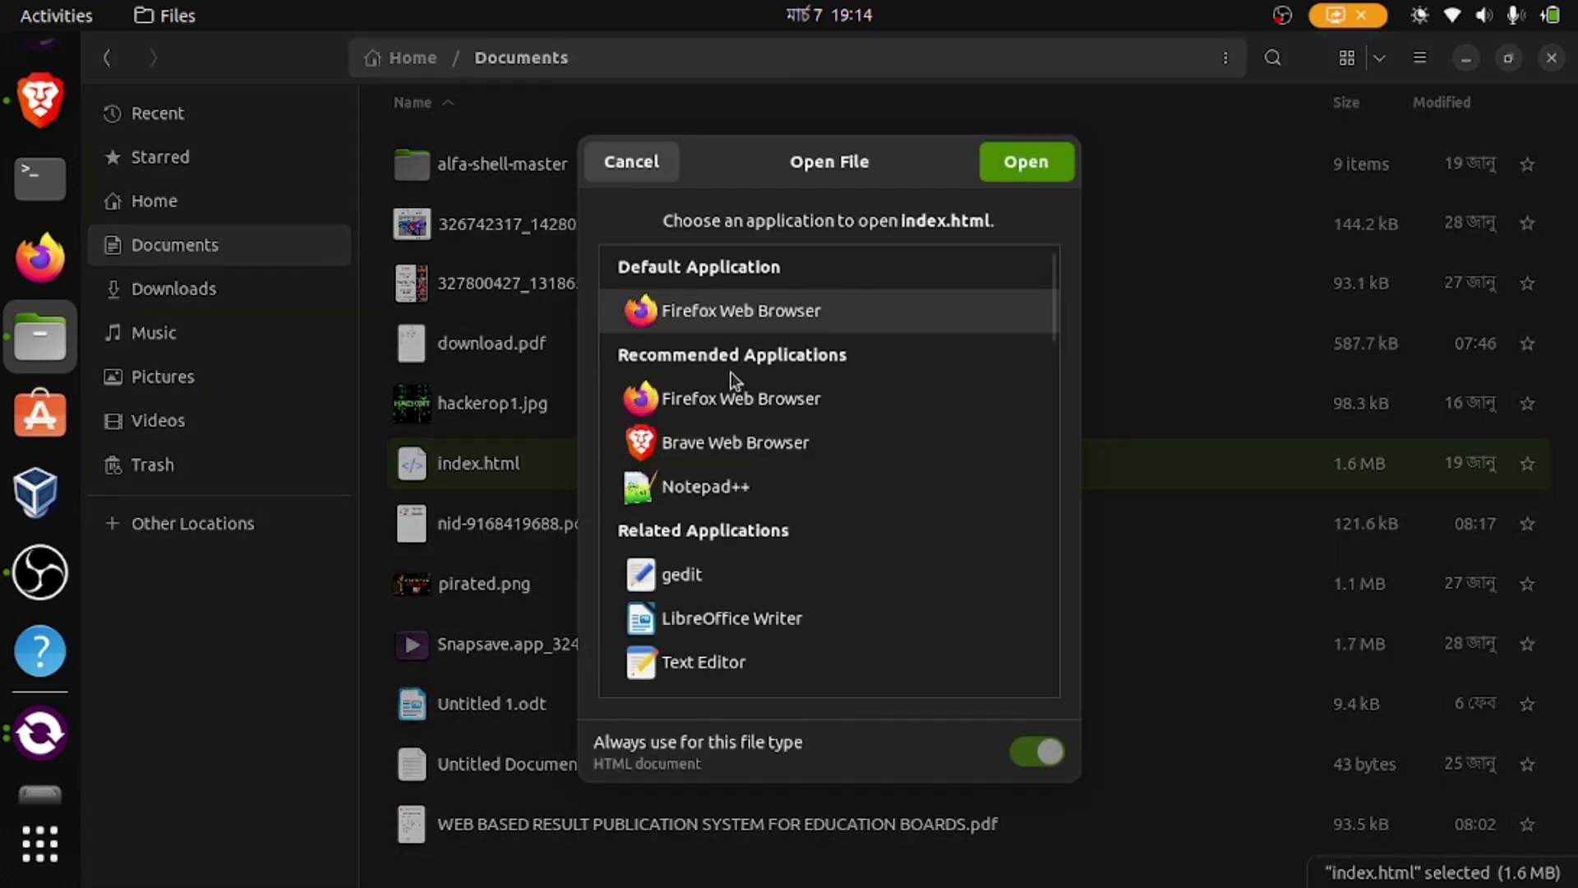
click(701, 448)
click(1040, 161)
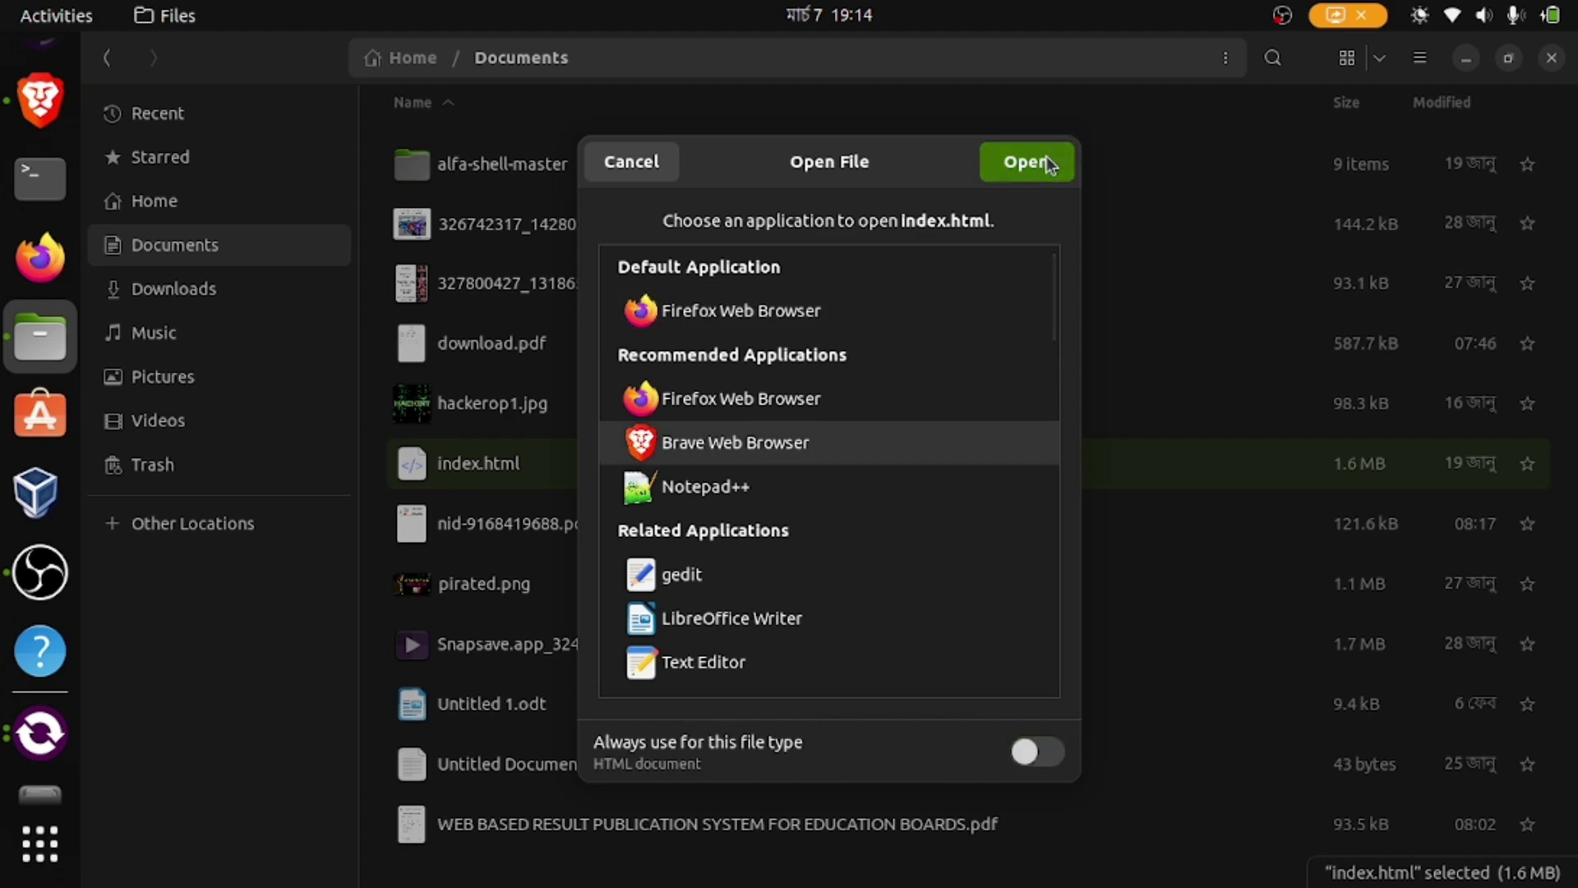
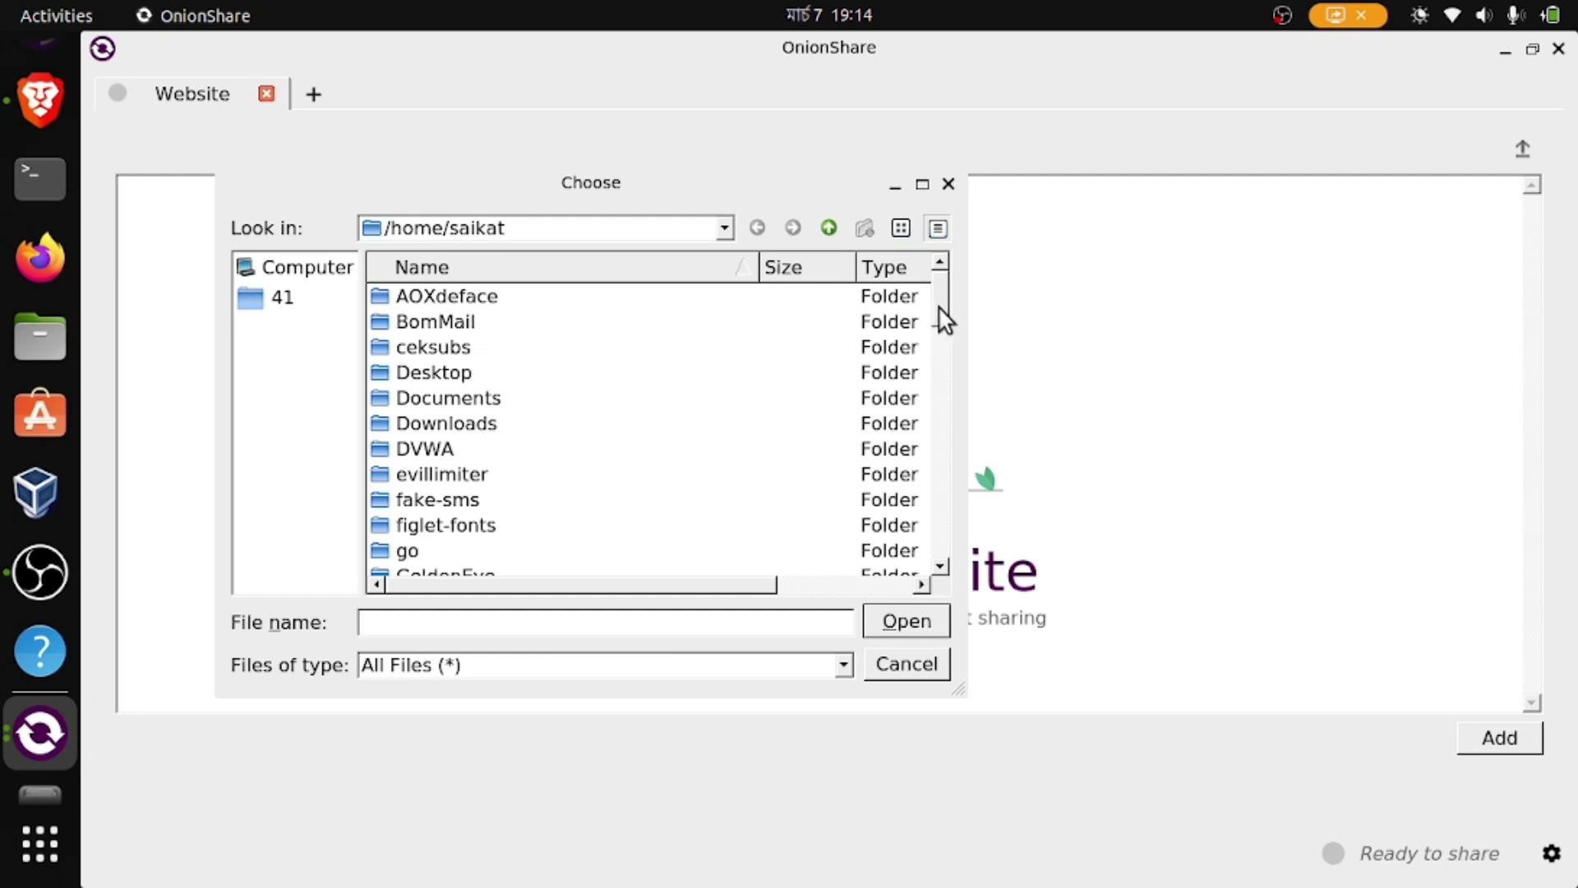
drag(940, 322, 943, 289)
click(296, 268)
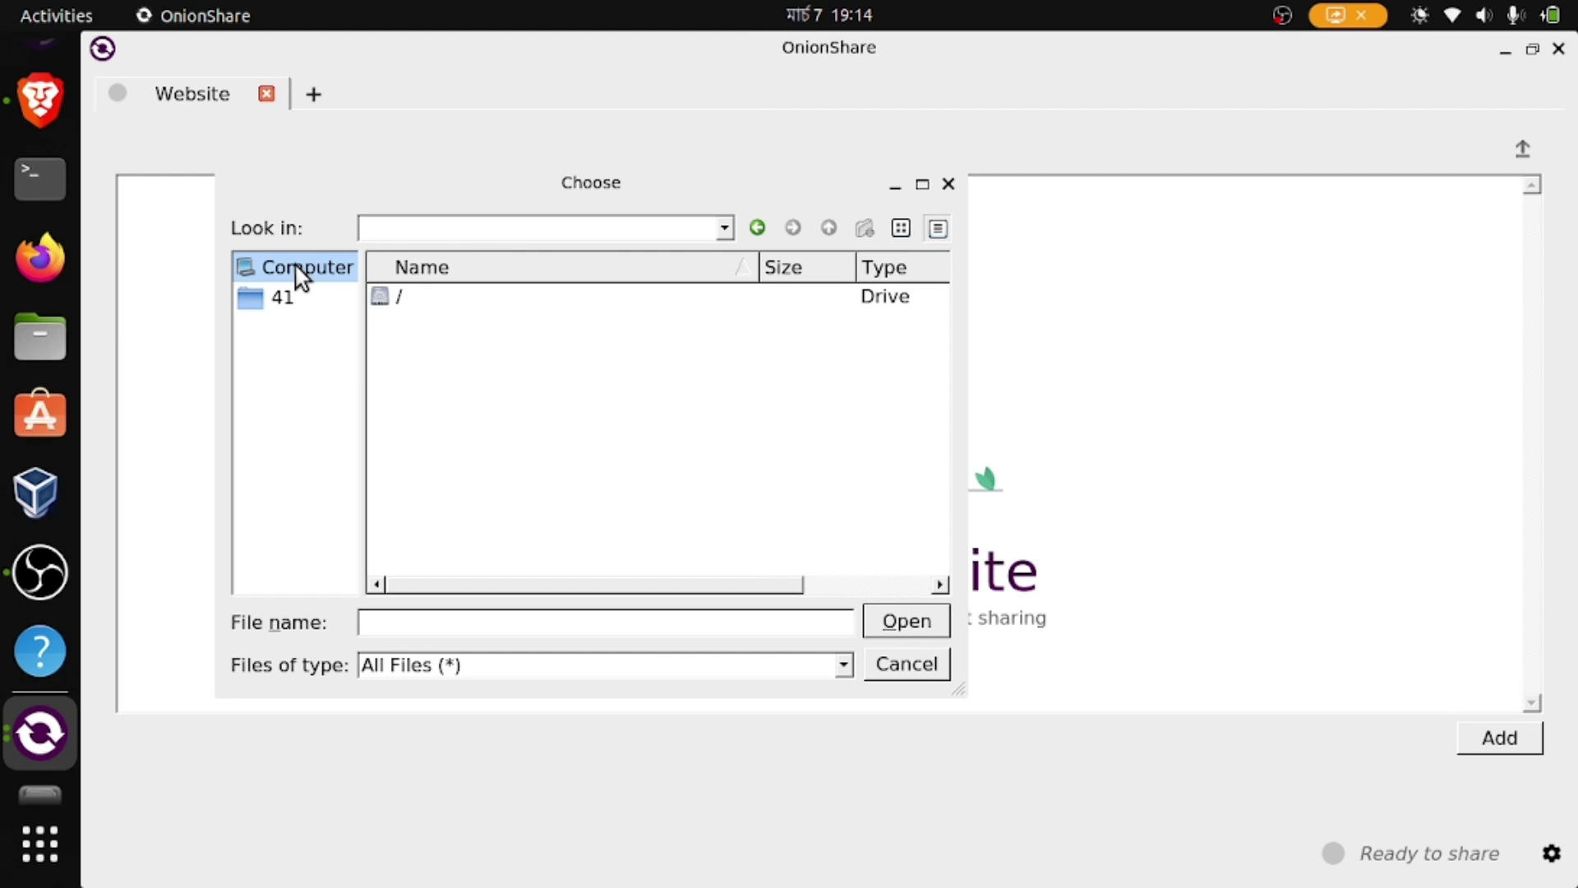
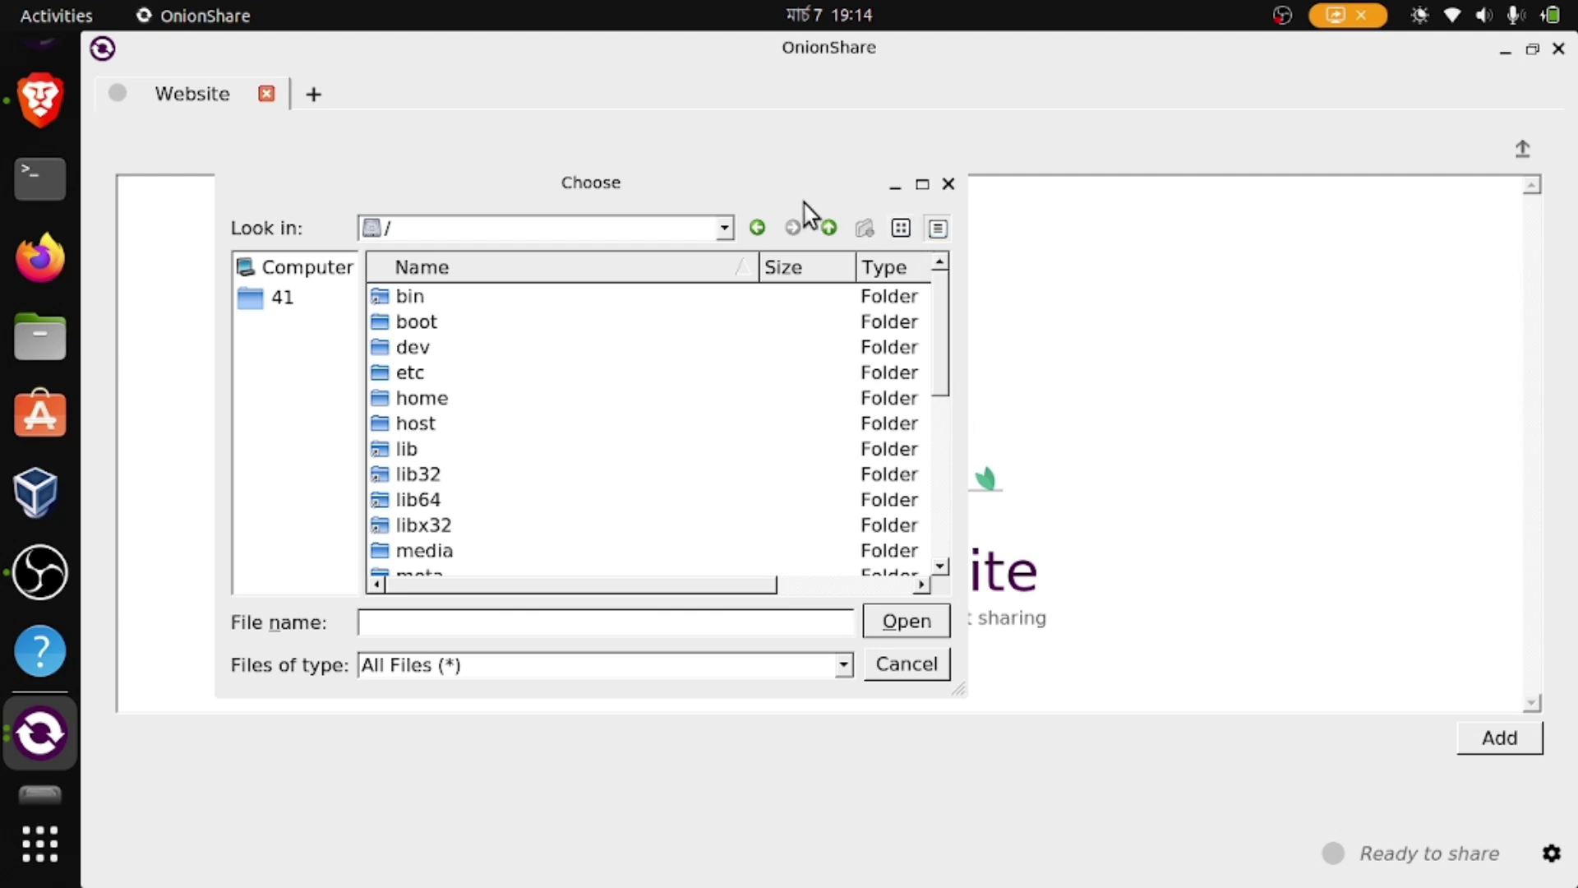
drag(690, 201, 596, 361)
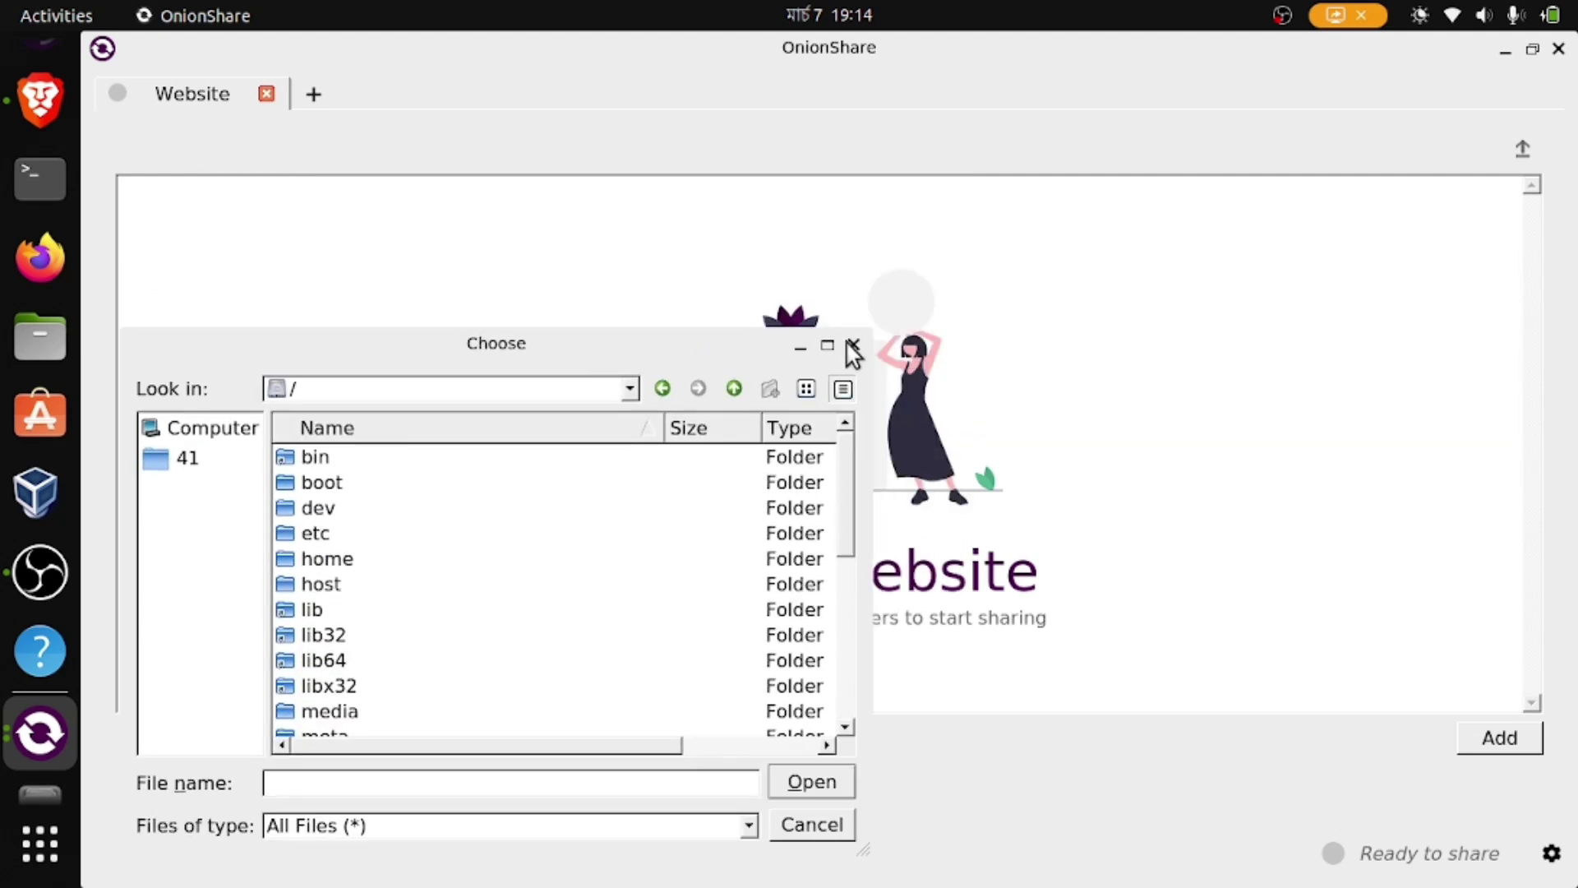
click(853, 346)
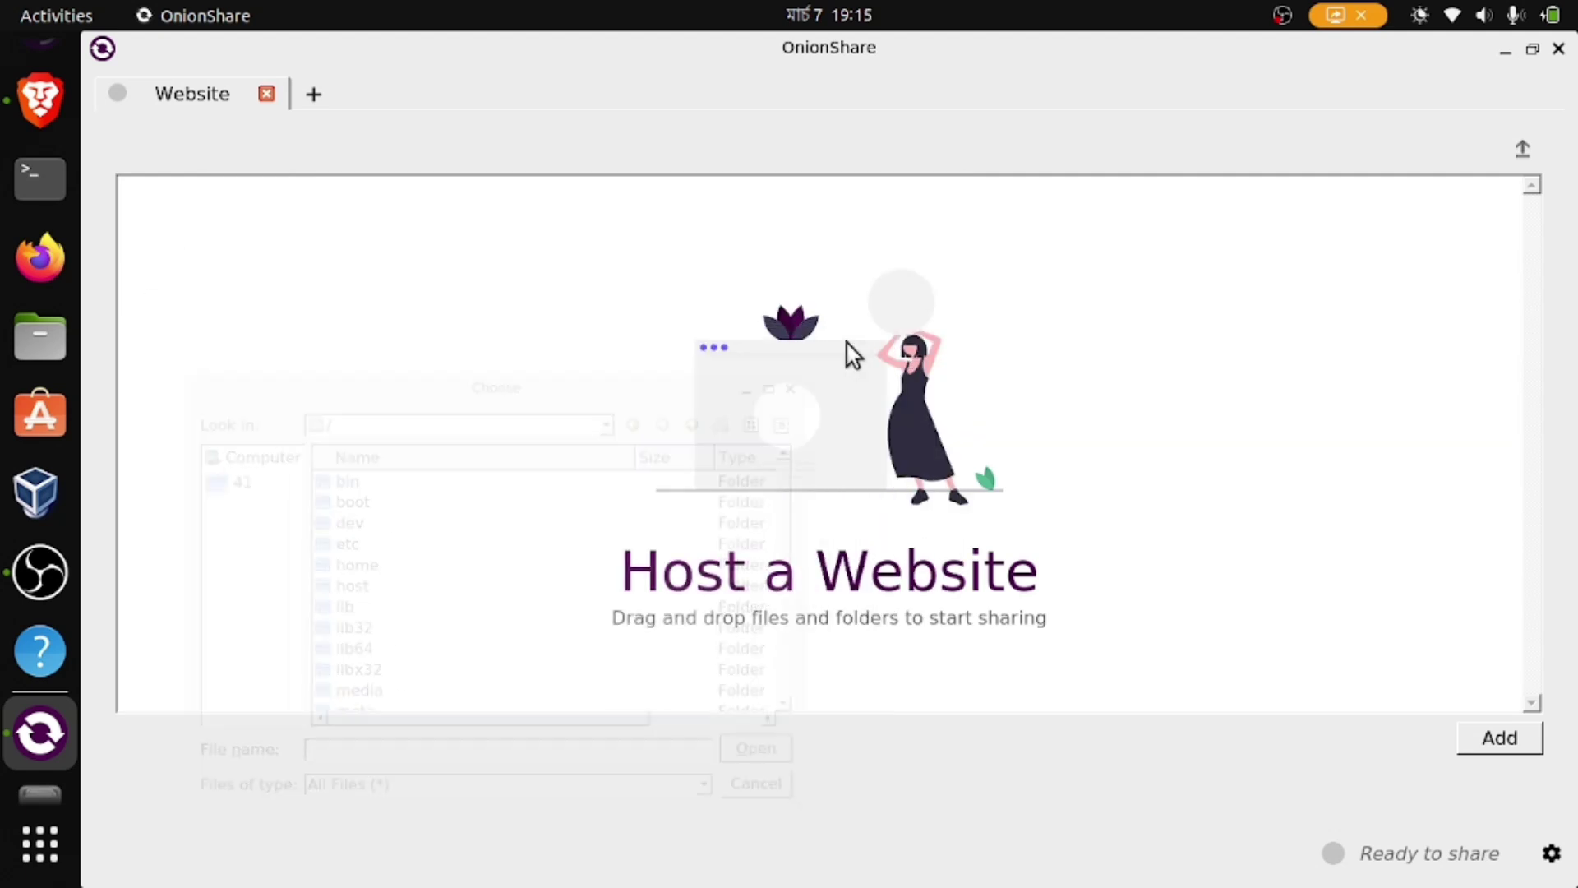
Step: Add index.html from the Documents folder of the file manager to the OnionShare website, and minimize the file manager
click(8, 337)
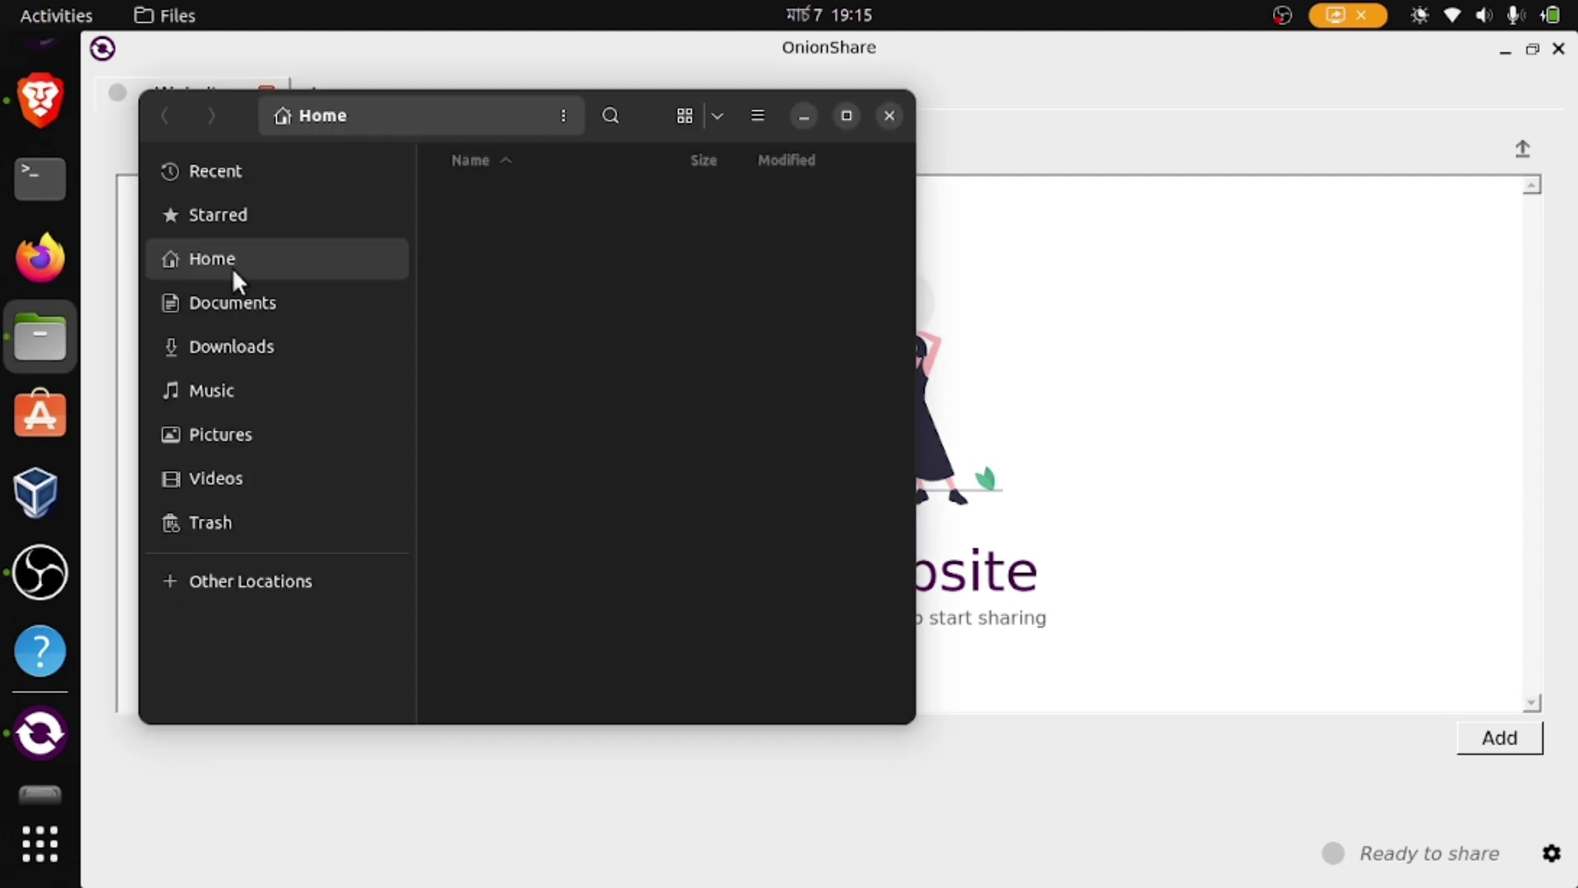
click(235, 304)
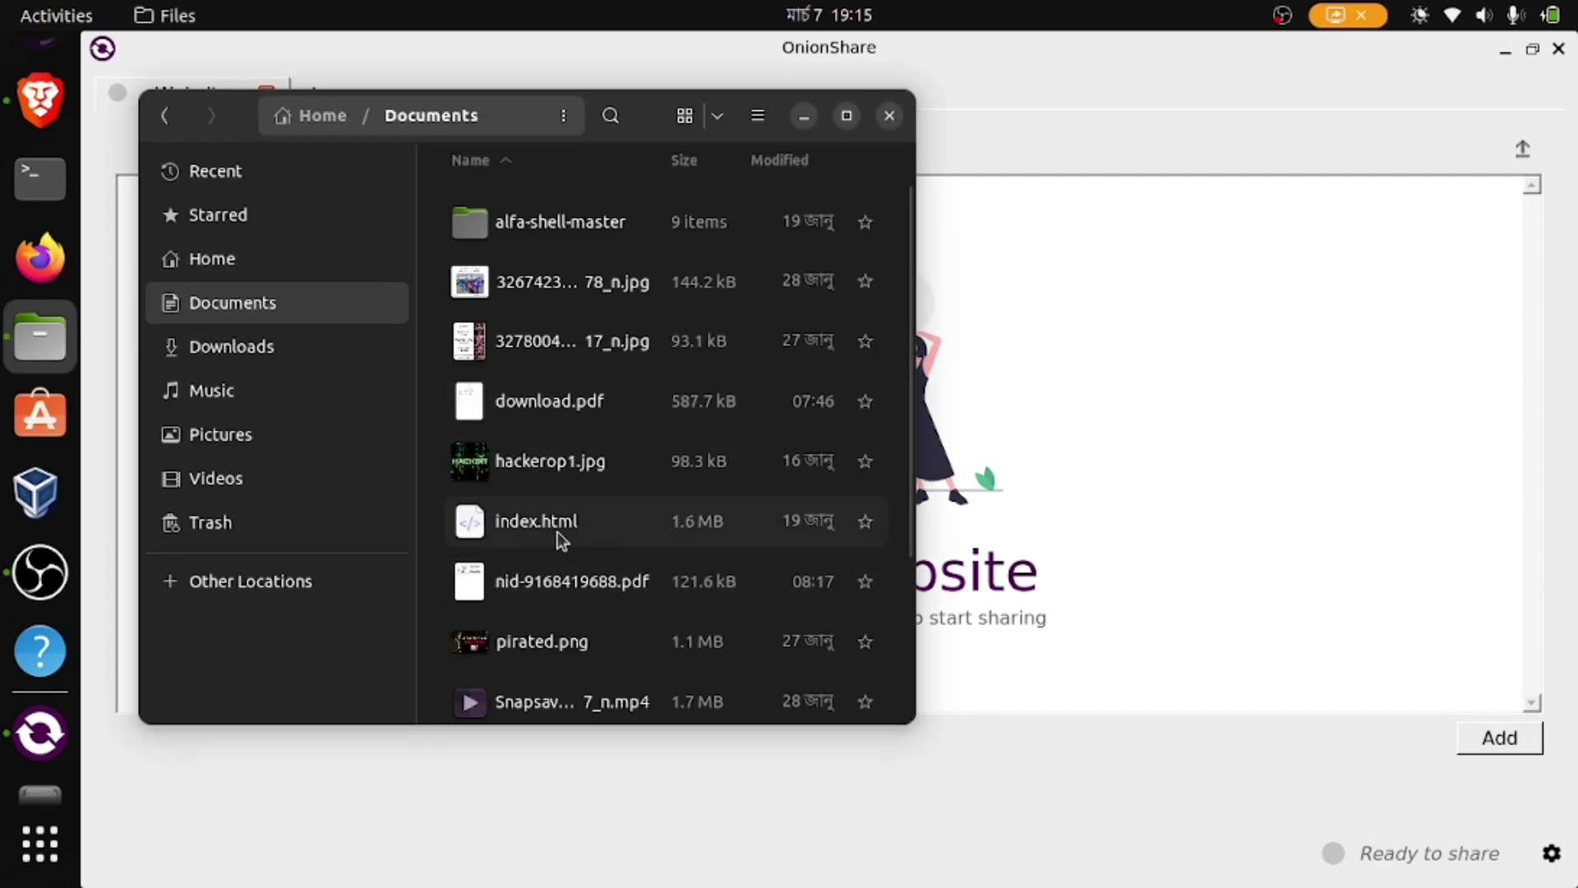
drag(551, 526, 1030, 480)
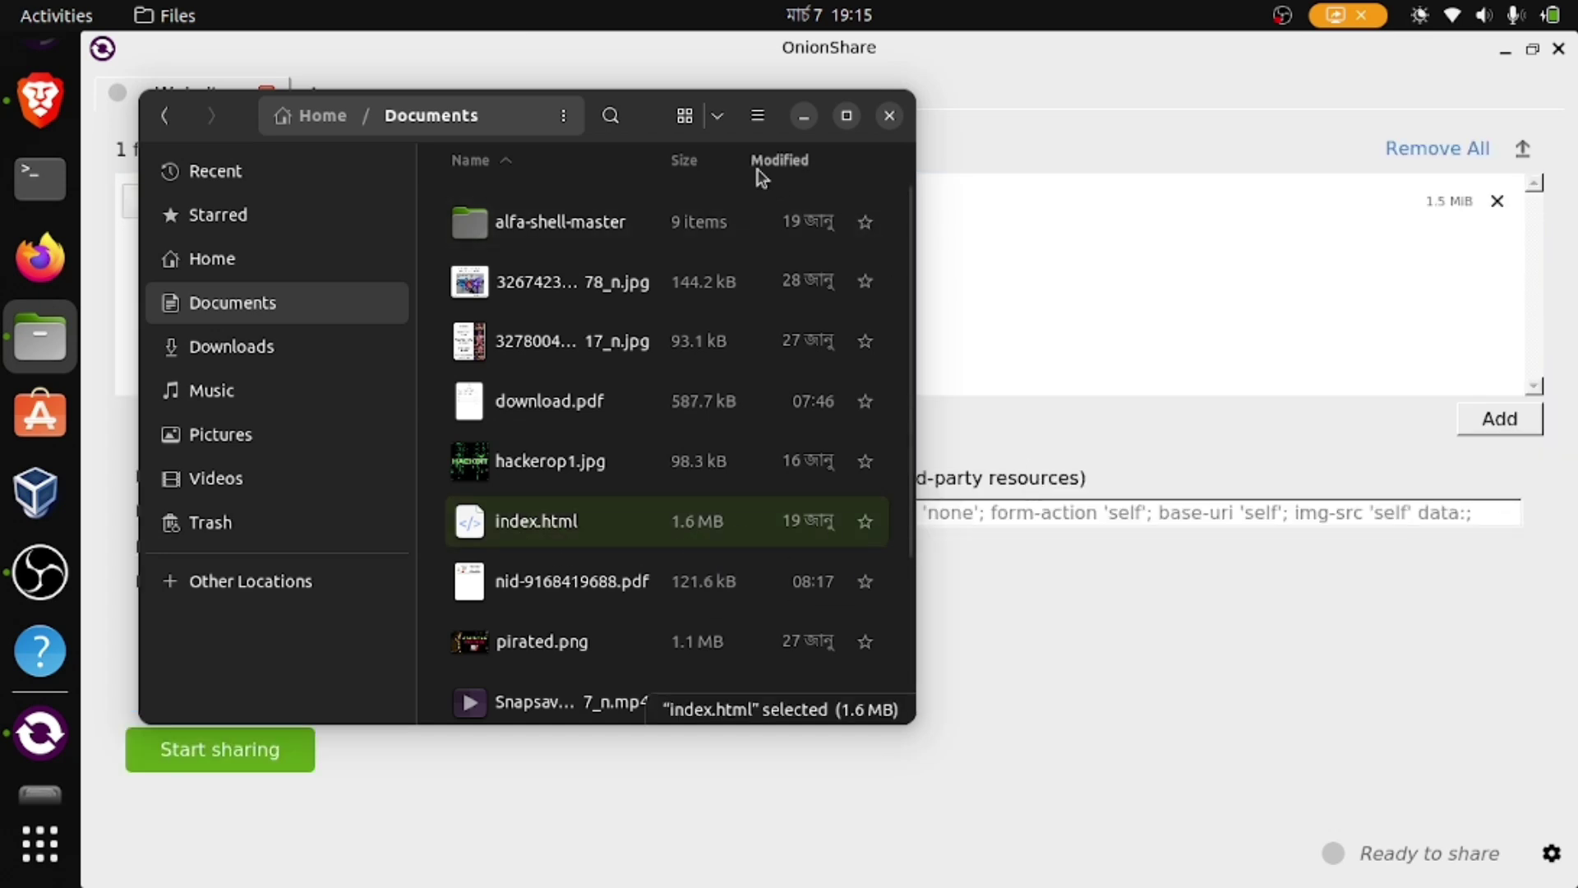
drag(626, 120, 538, 163)
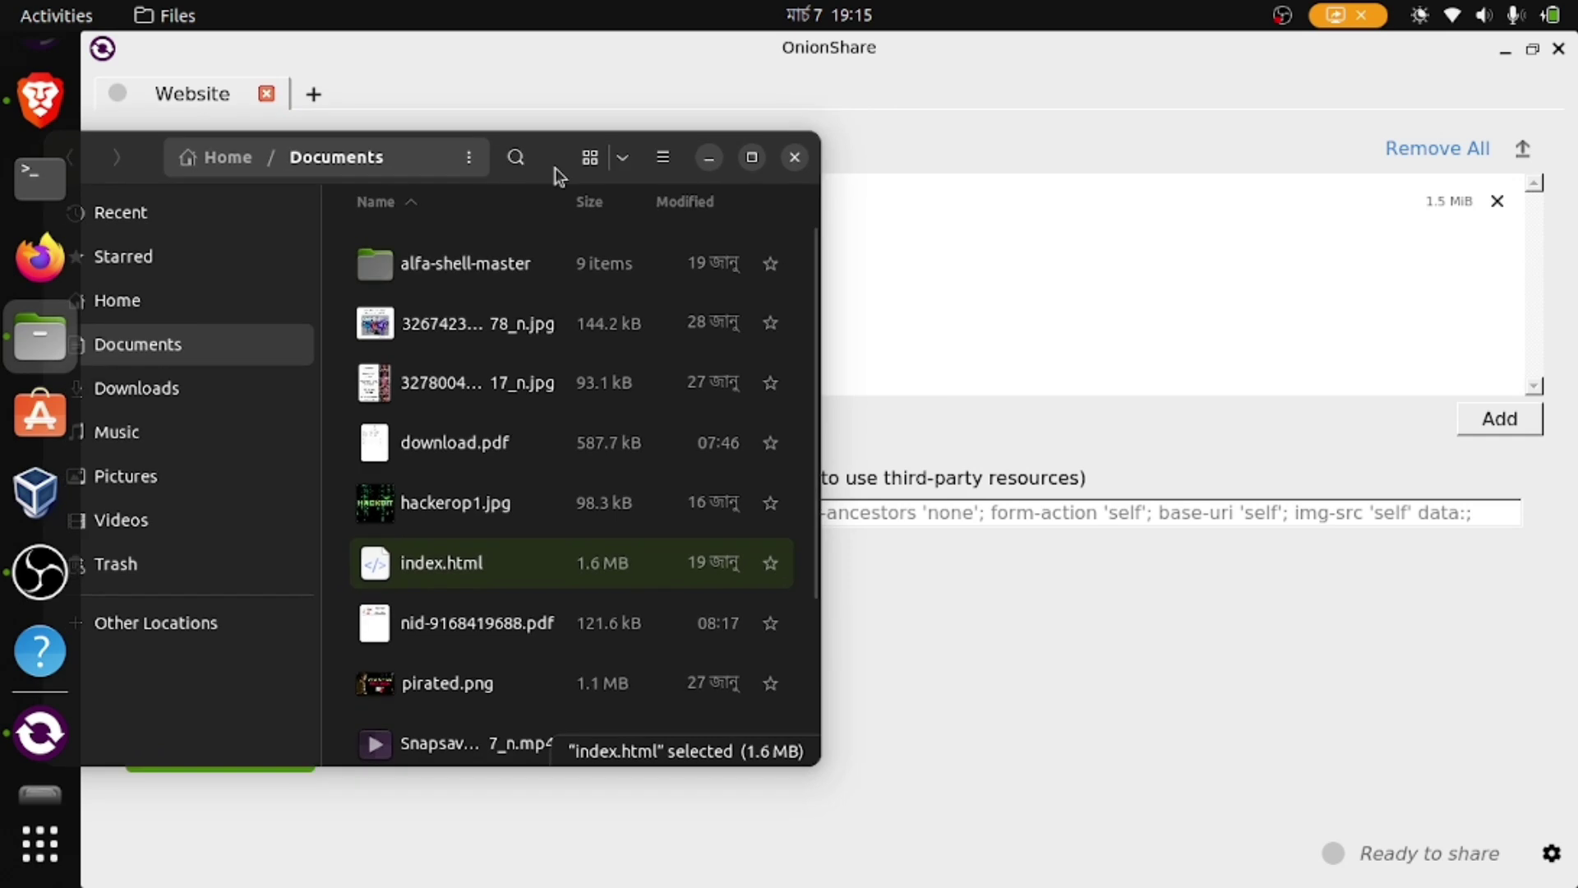
click(713, 161)
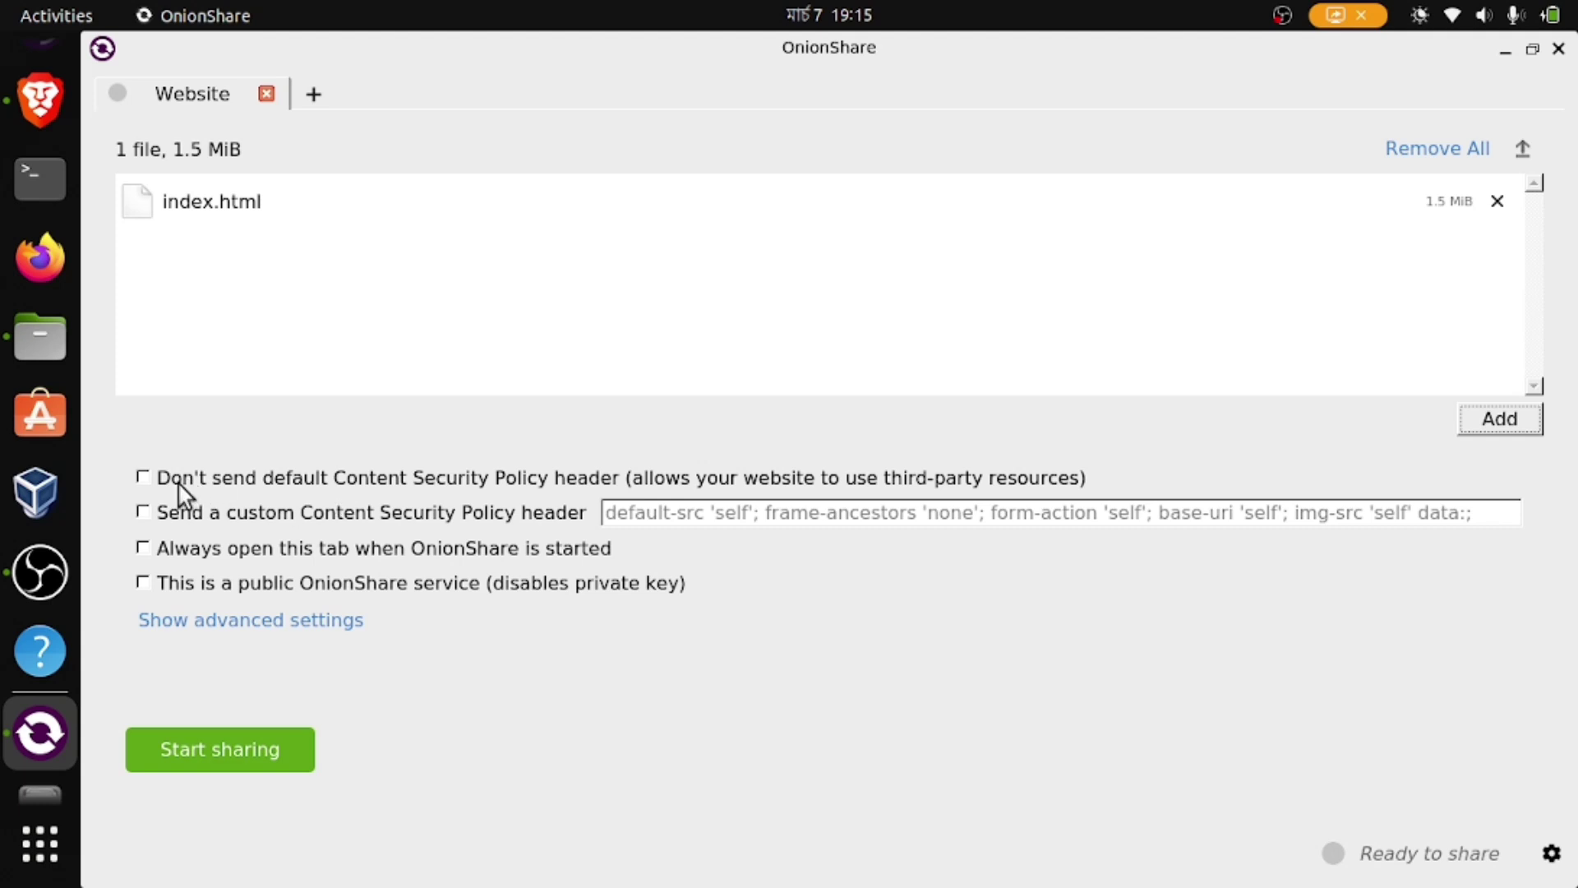
Step: Disable the default Content Security Policy header, make the tab always open at startup and the service public, and start sharing the website
click(150, 480)
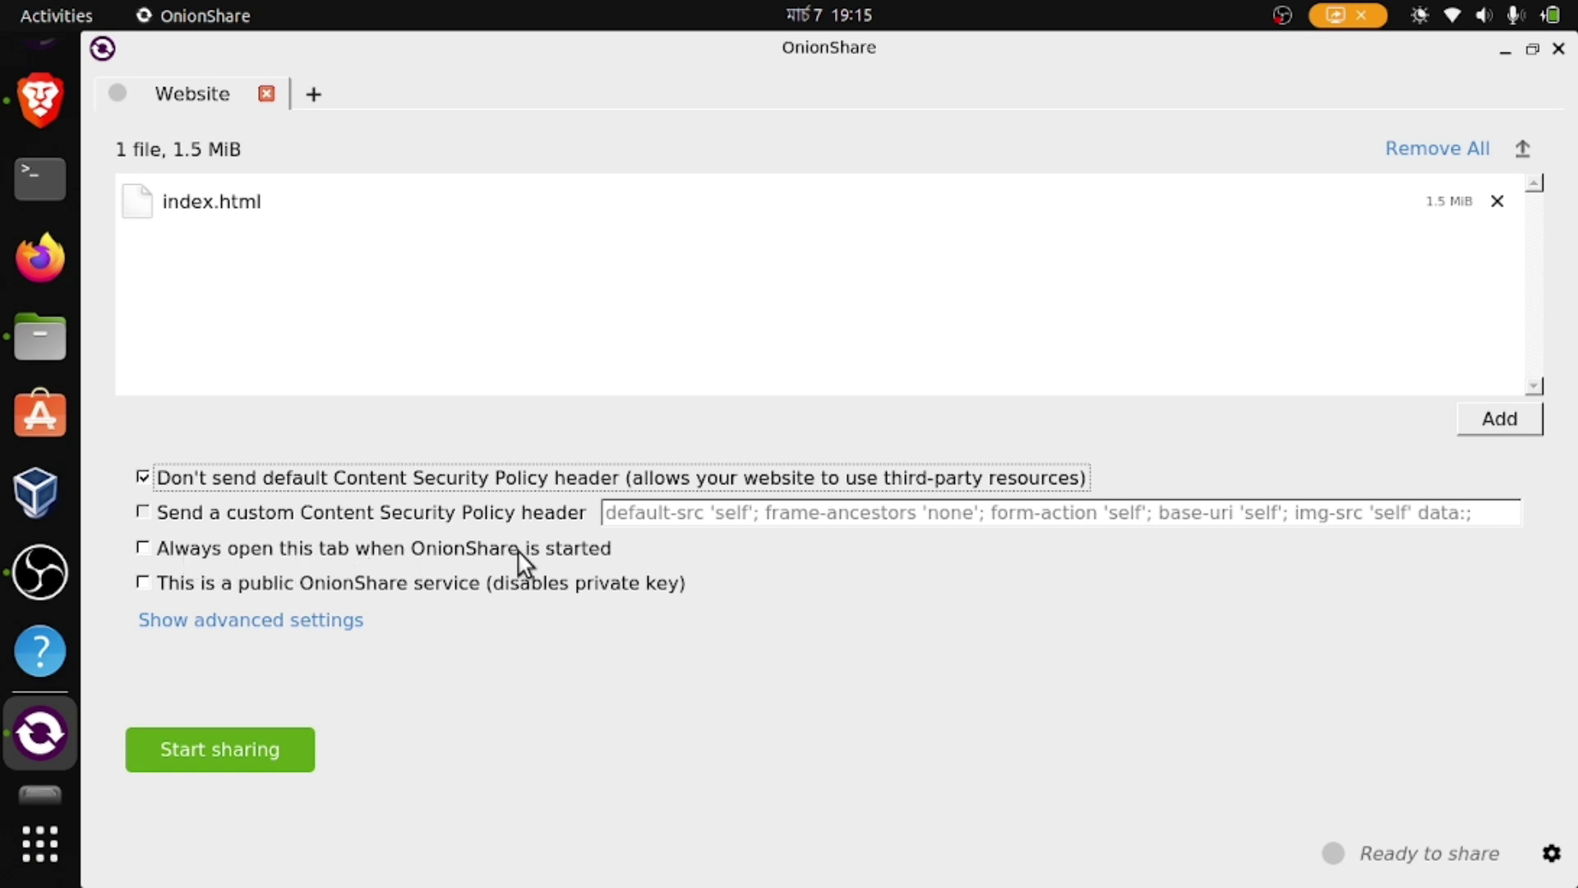
click(145, 548)
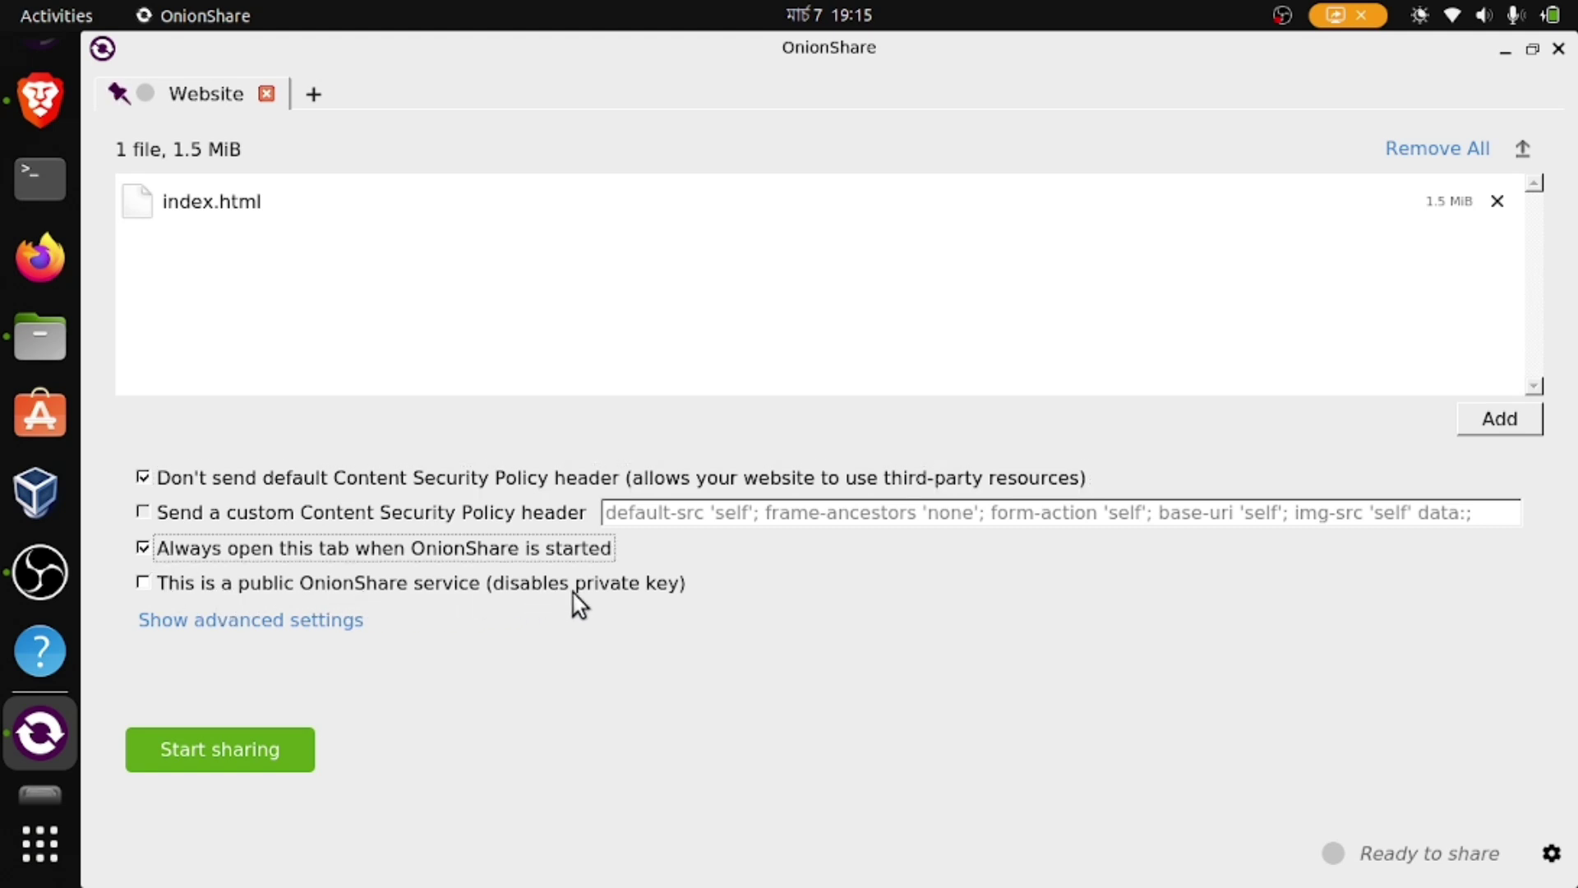
click(143, 581)
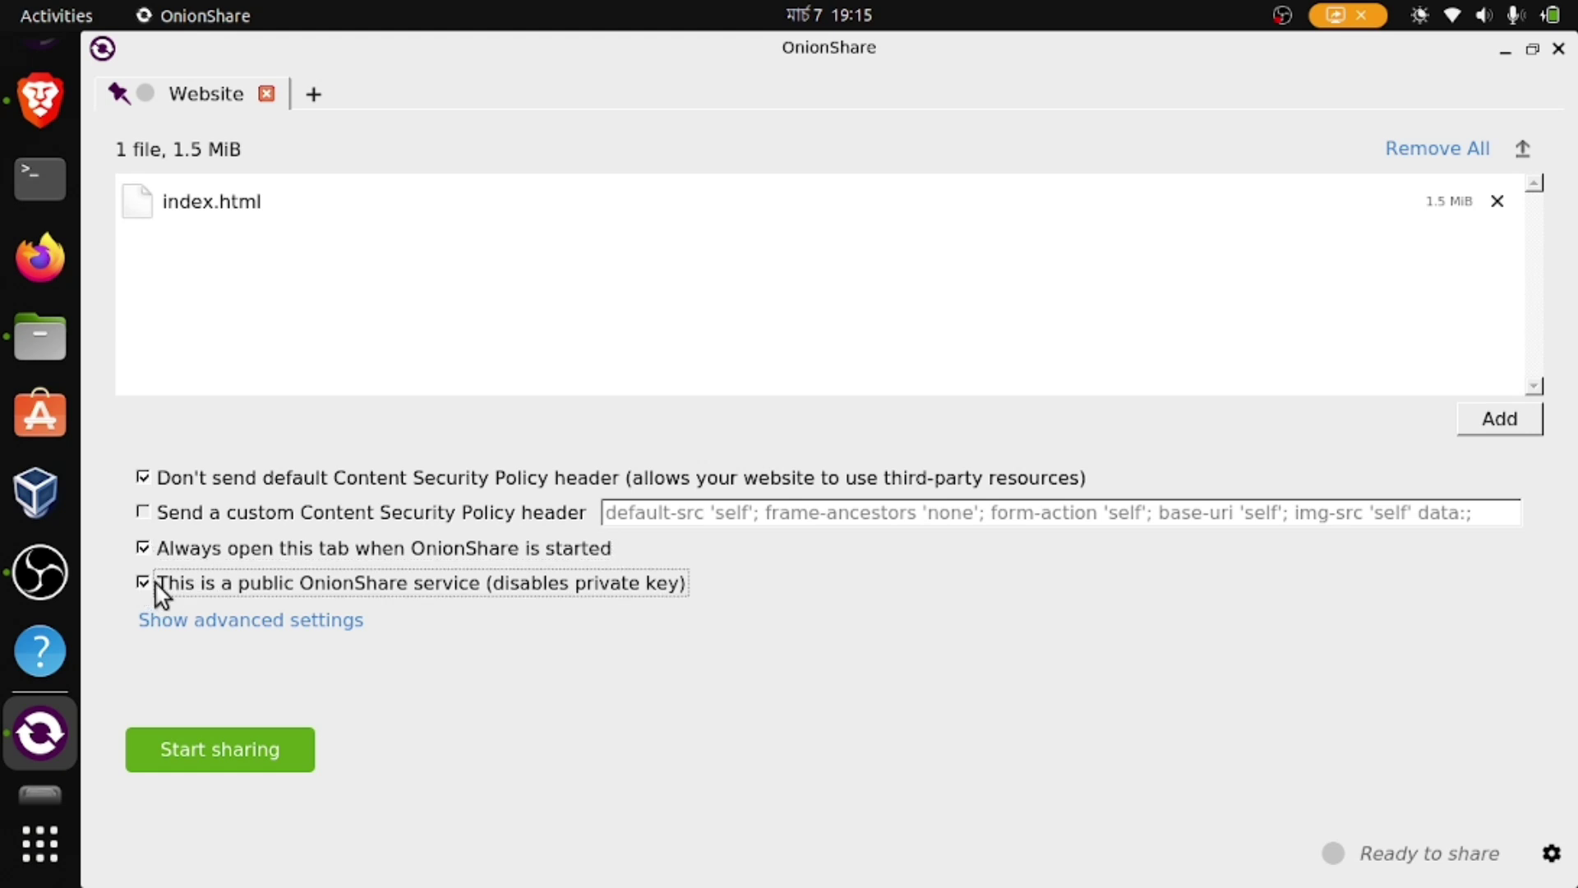
click(201, 742)
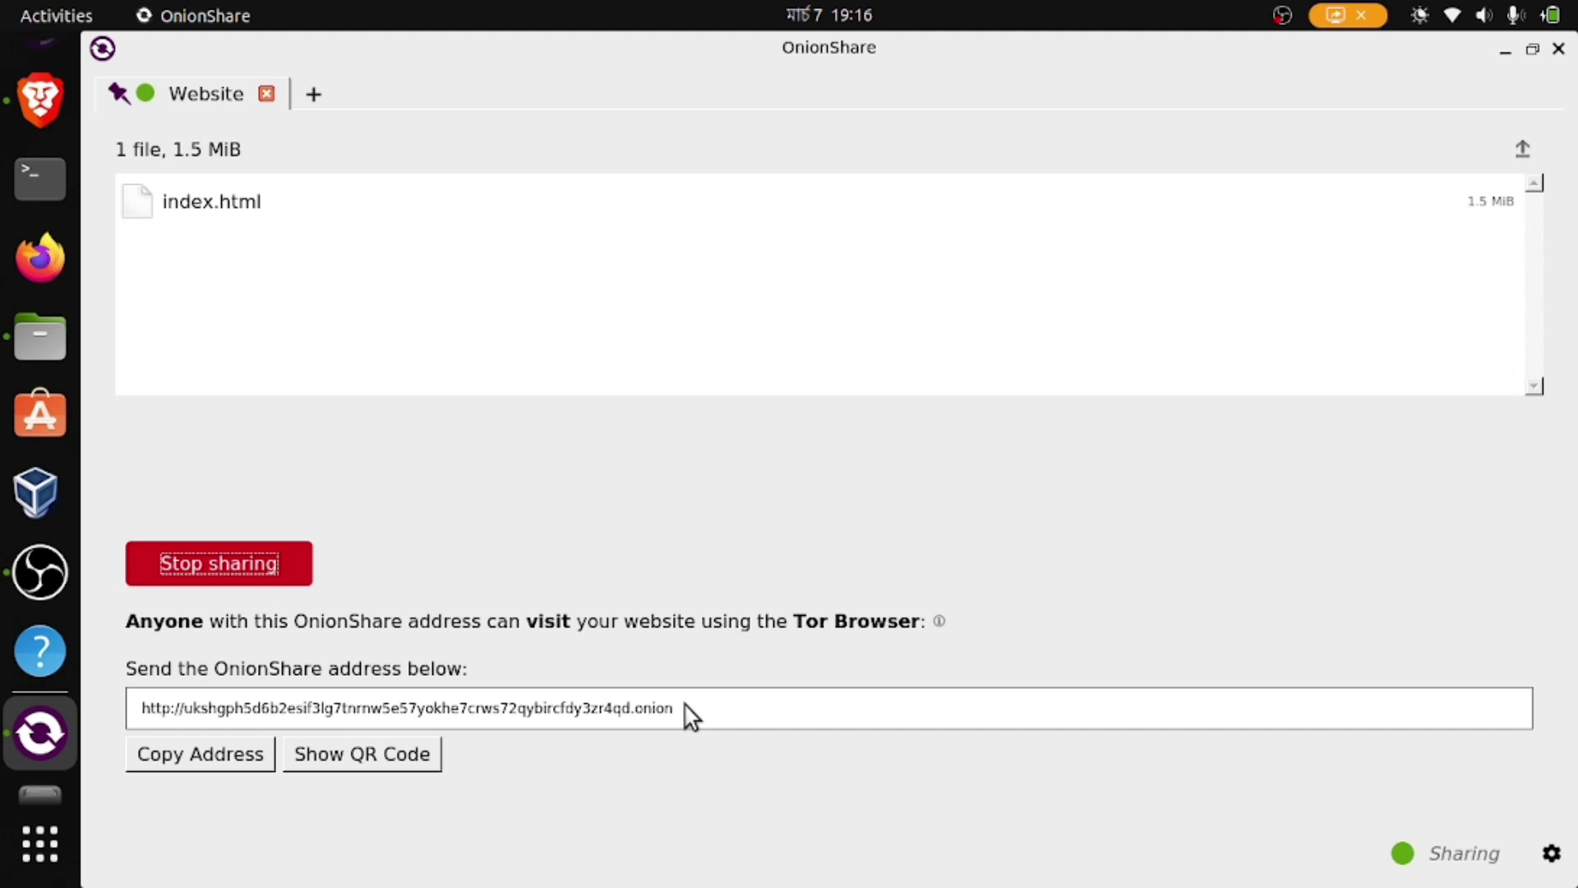
Step: Select the website's OnionShare address, launch Tor Browser and connect it to the Tor network
drag(689, 715, 137, 702)
triple_click(625, 712)
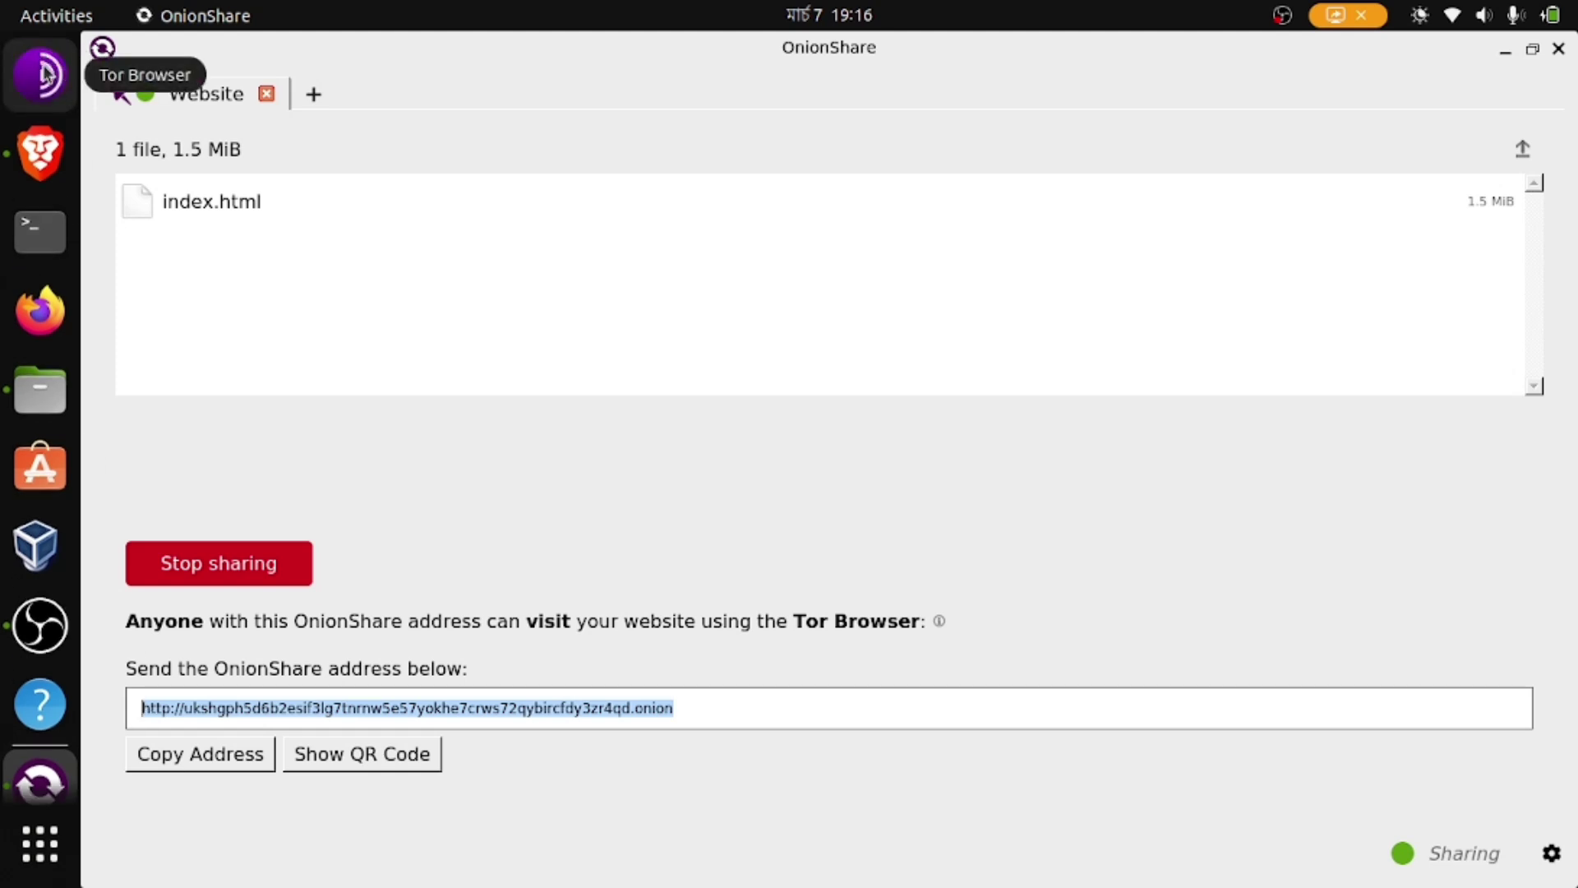
click(46, 74)
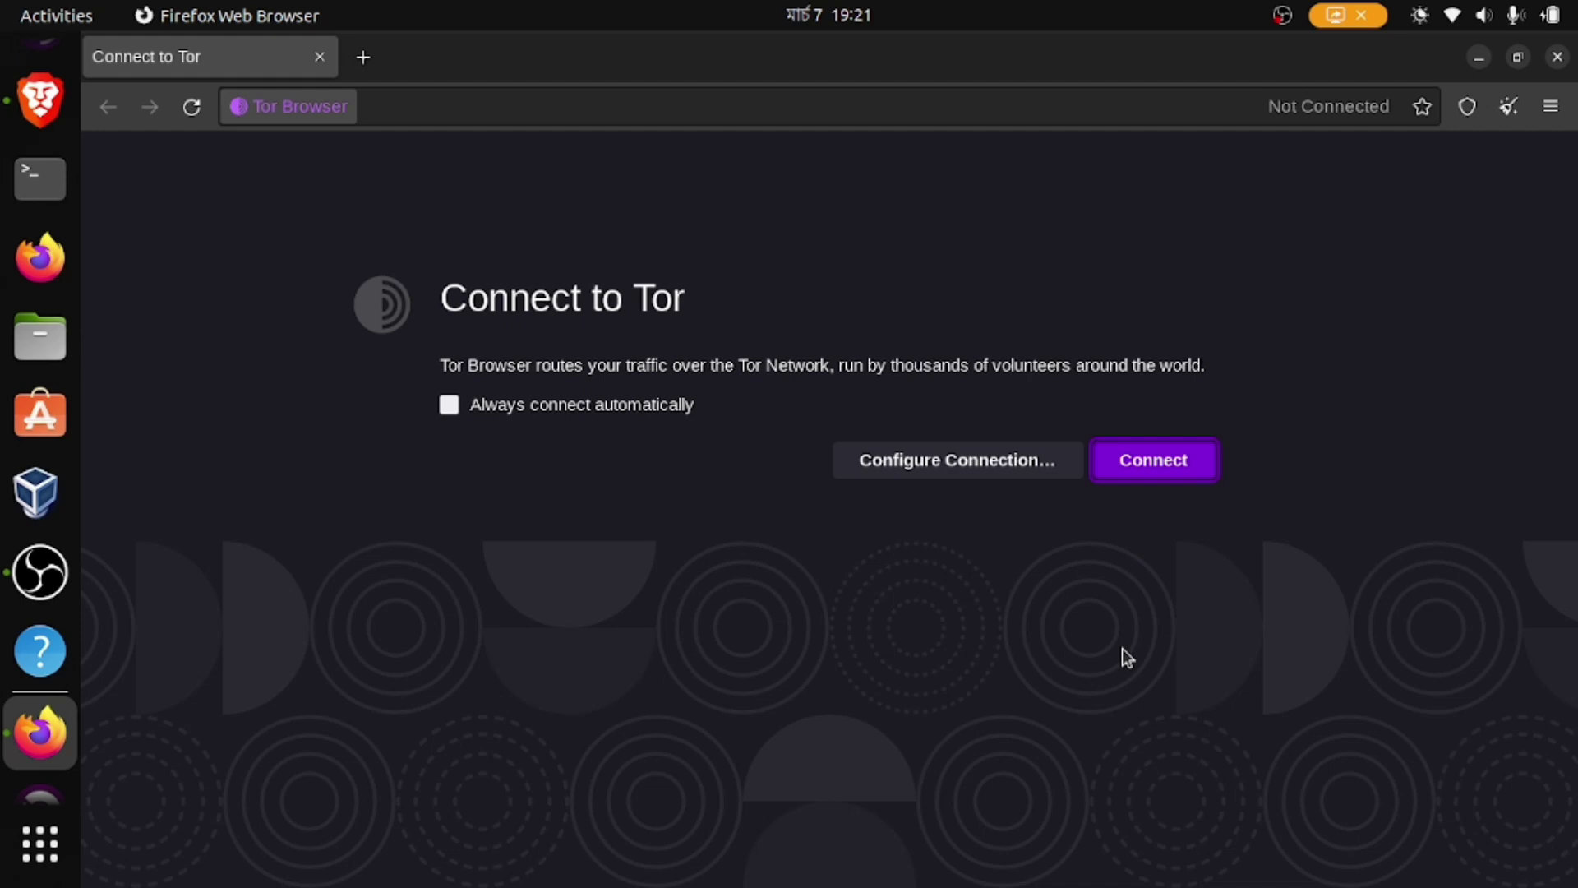
click(1177, 472)
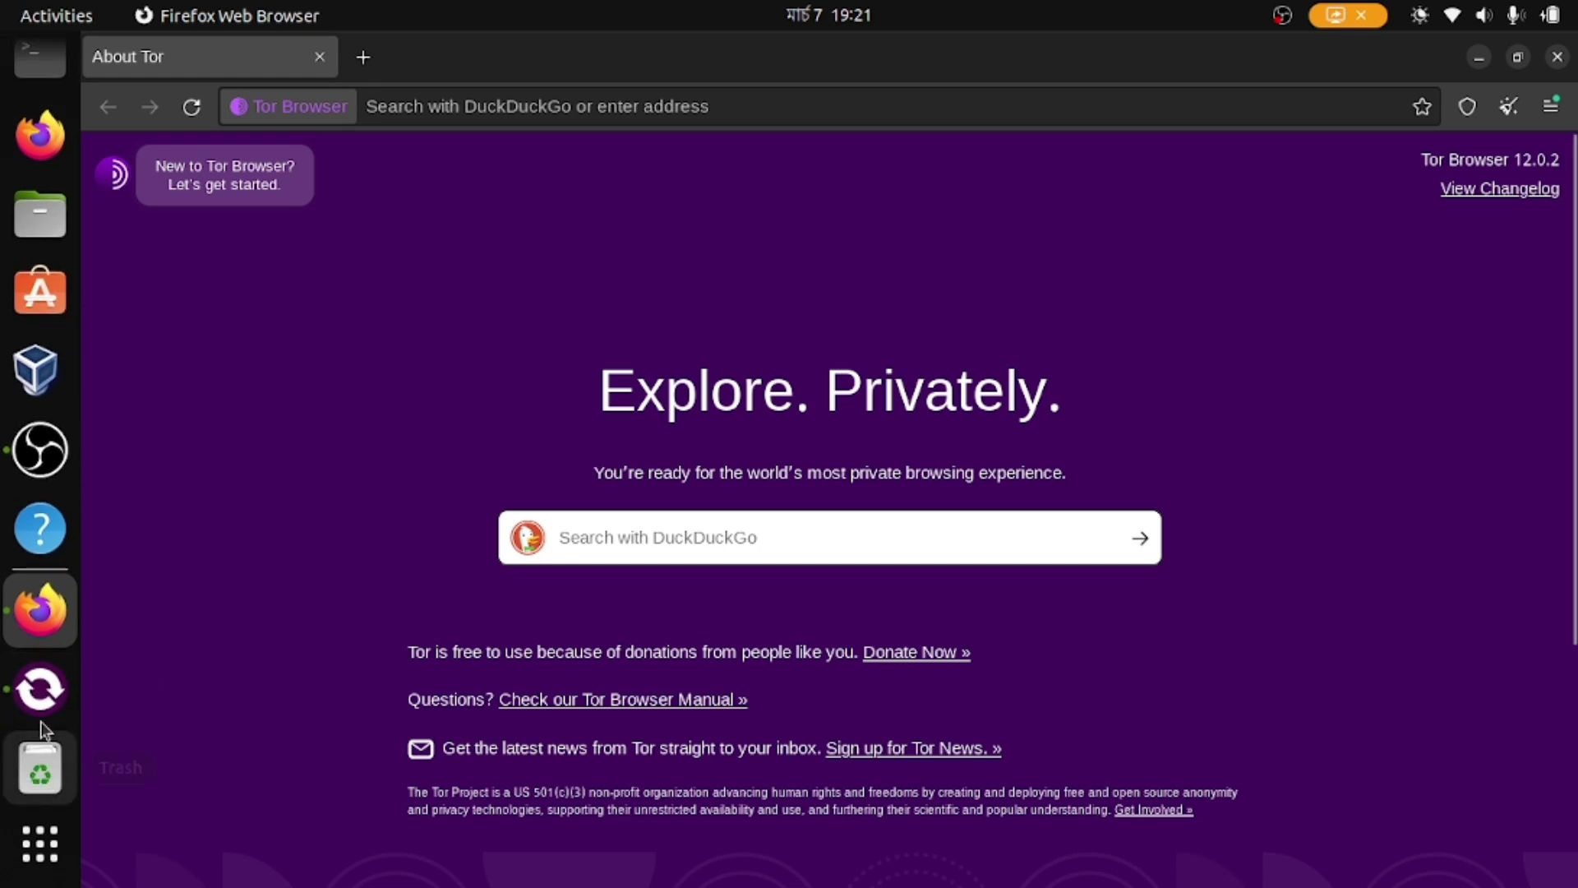
Step: Copy the website's address from OnionShare and visit it in Tor Browser
click(40, 704)
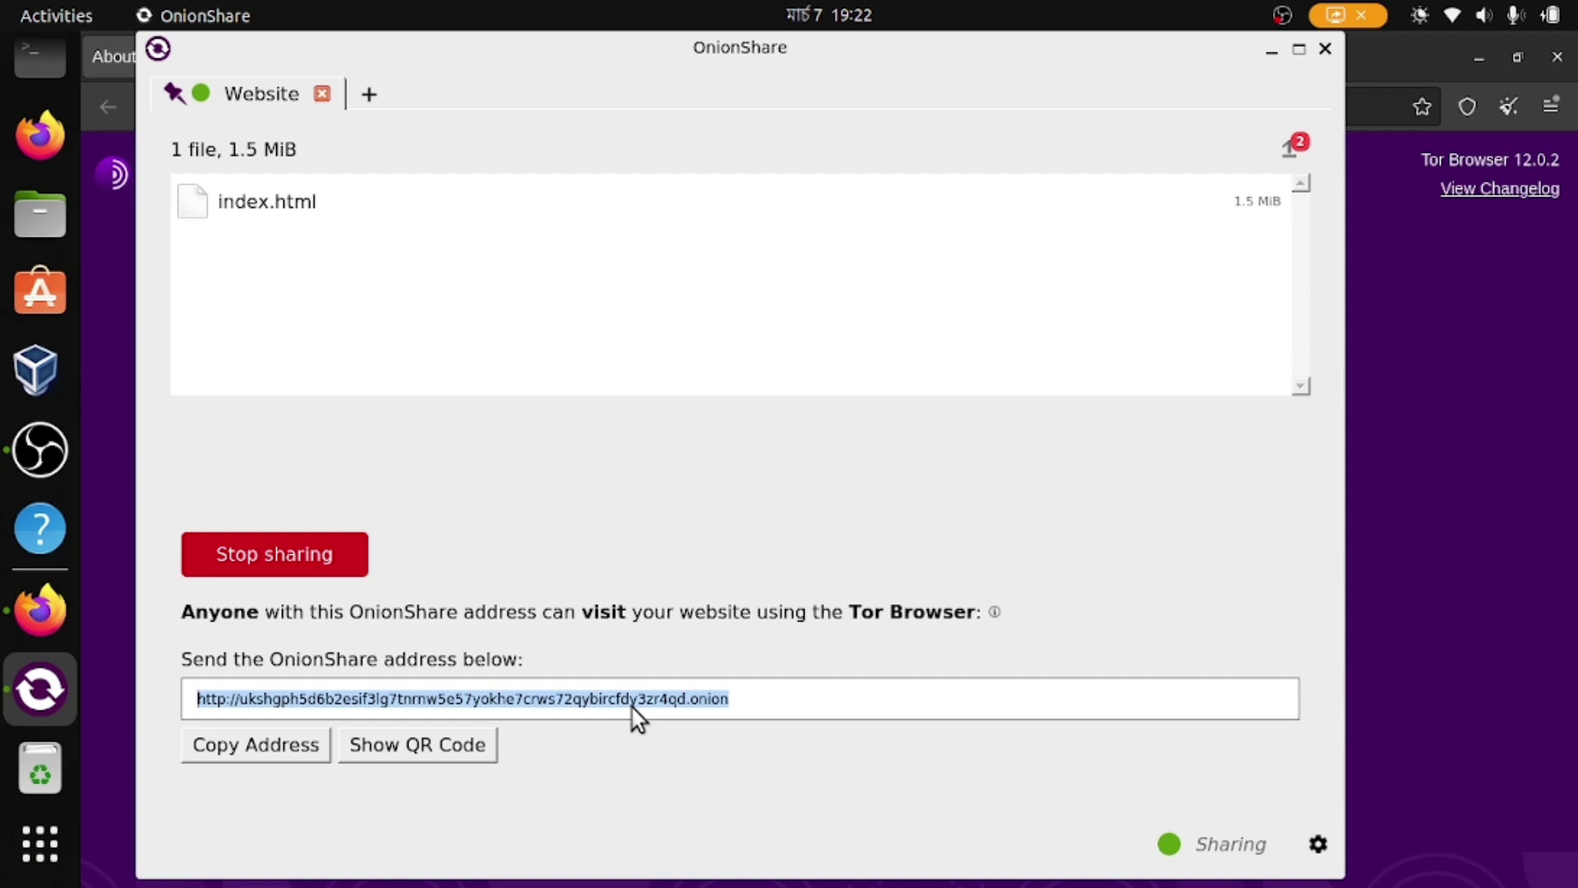
click(266, 748)
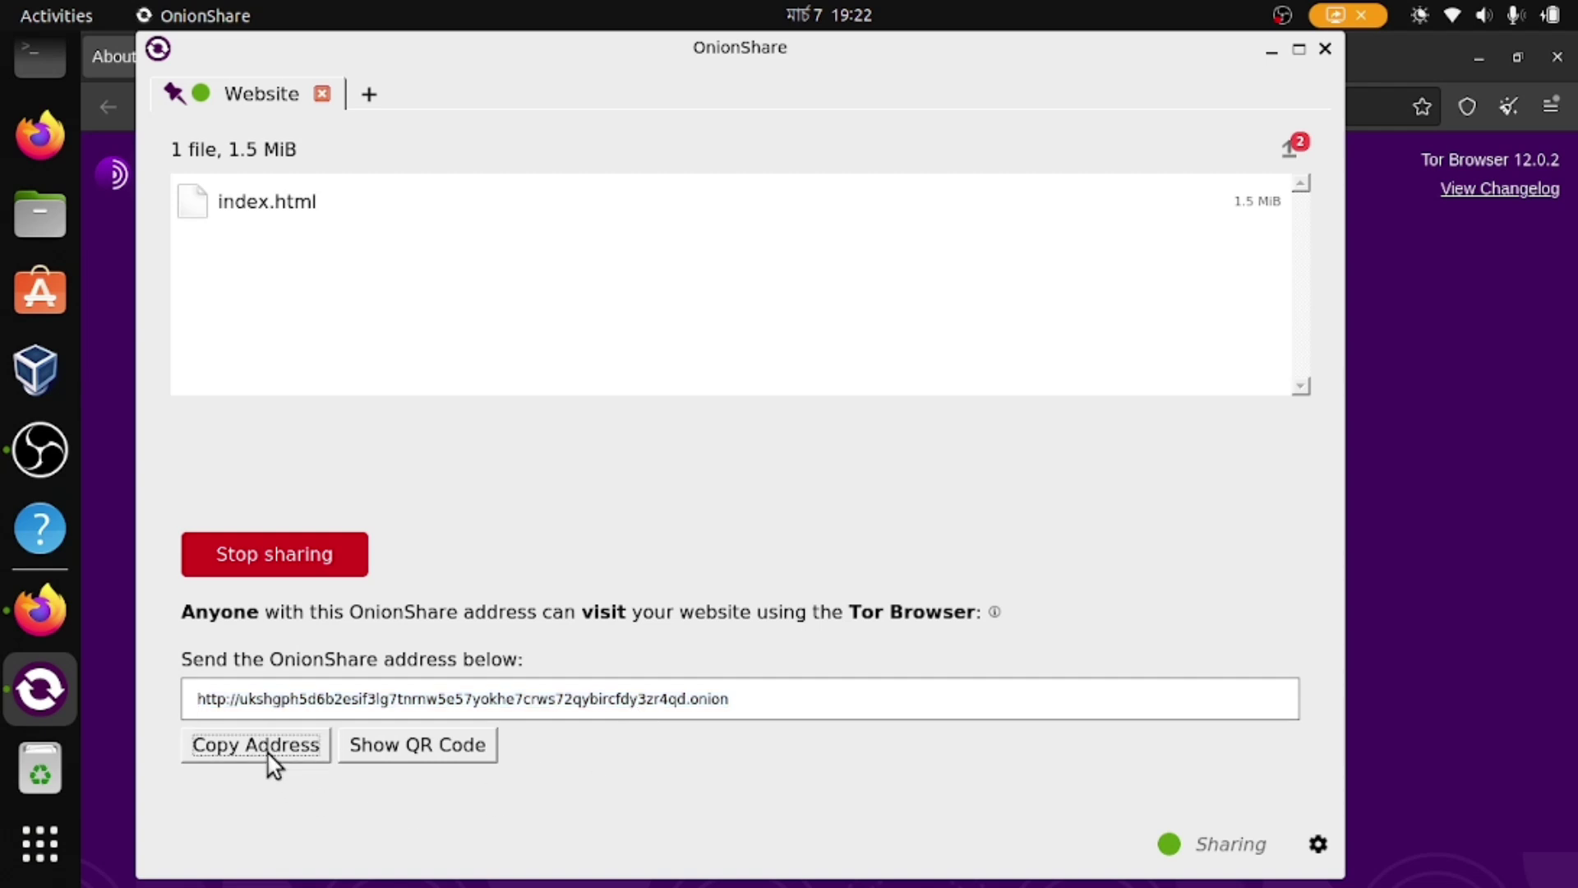
click(1272, 54)
click(616, 103)
key(ctrl+v)
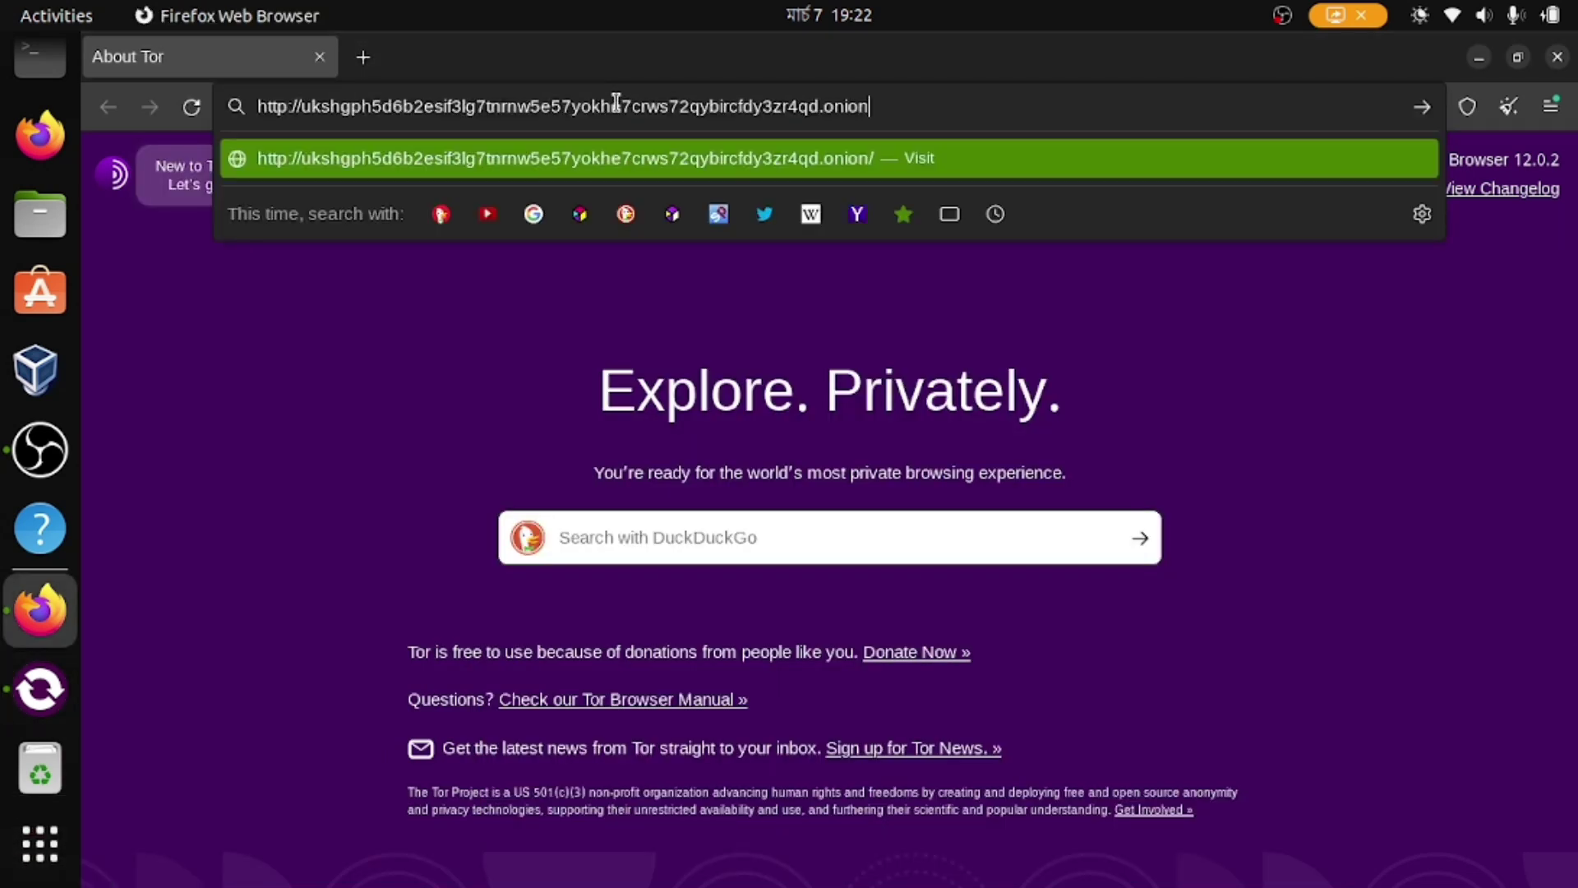
key(Return)
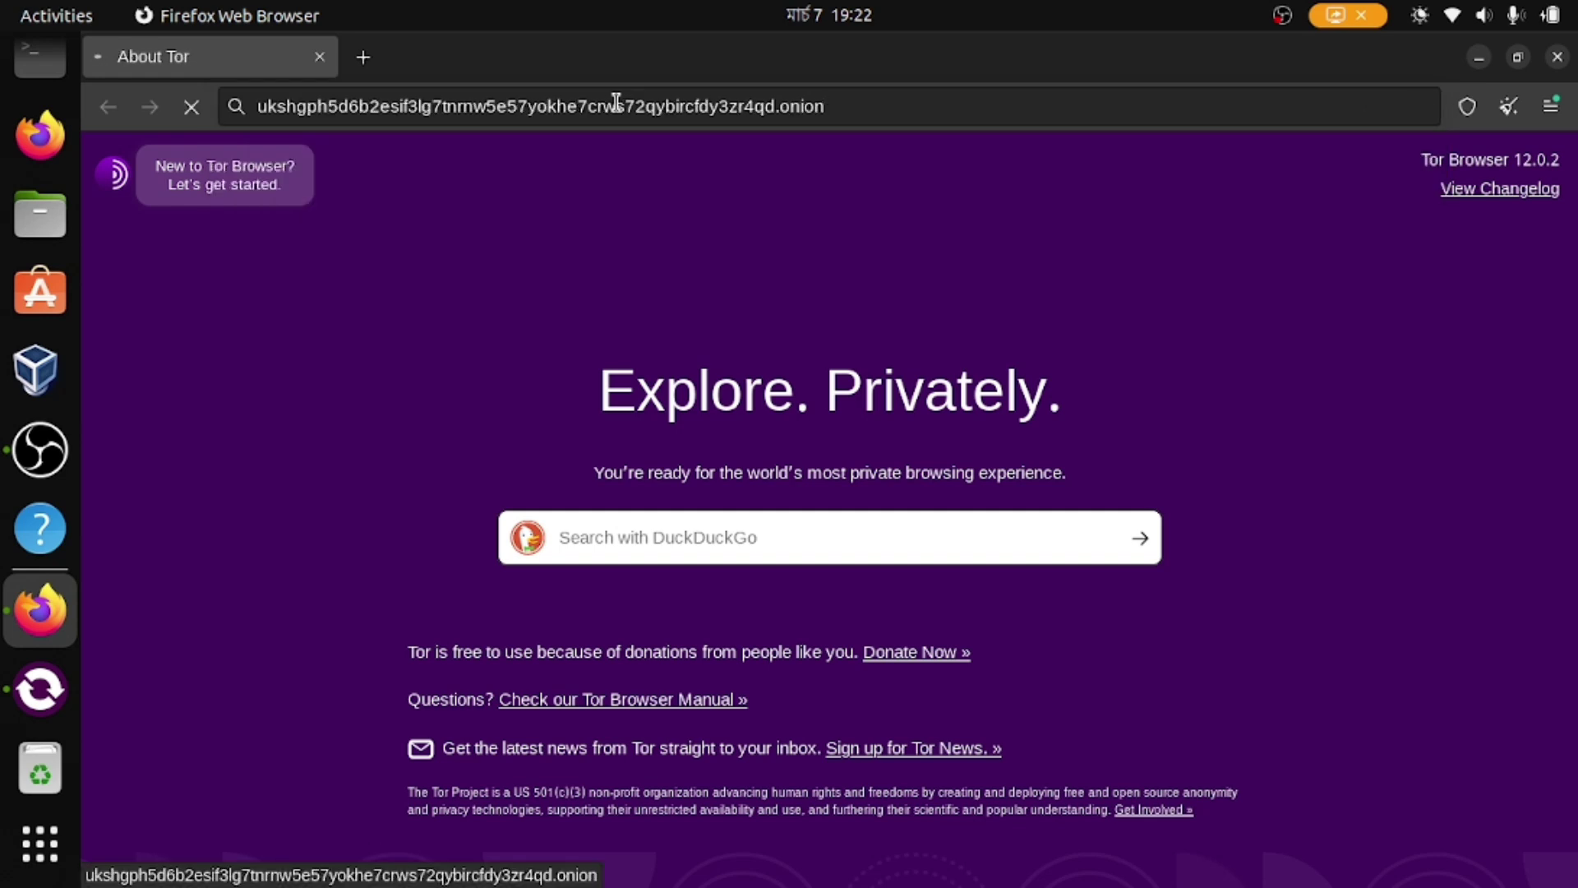